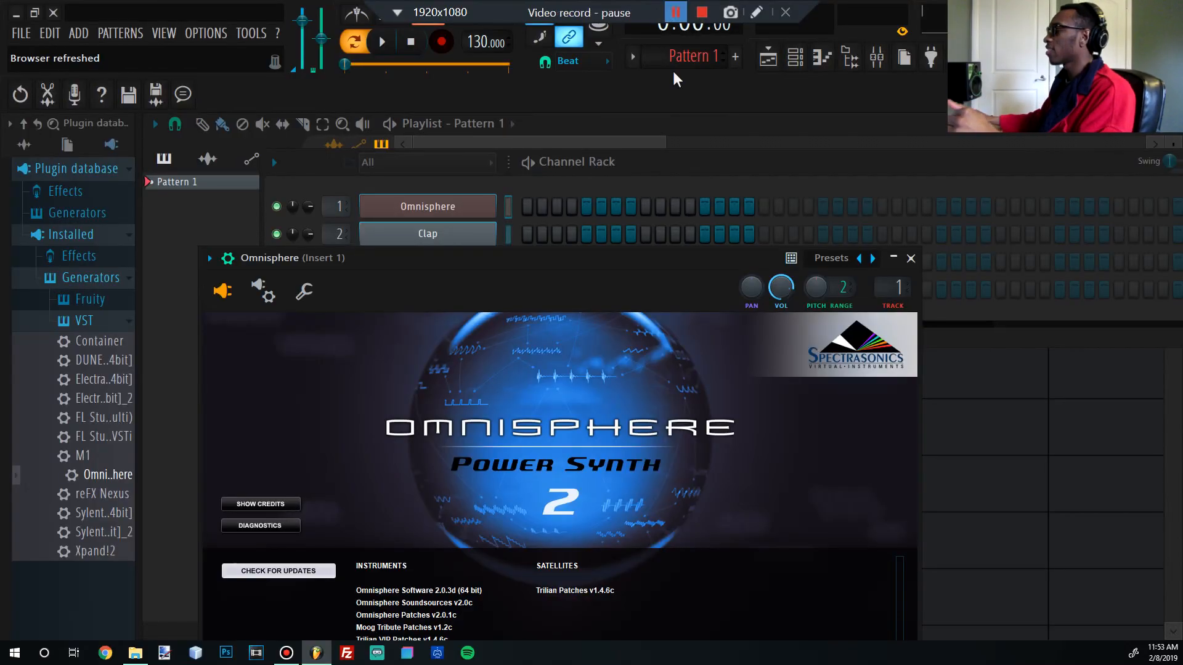
- Place a D#6 note after the opening C6 and a D6 note at the start of bar 2, and play them back
drag(551, 261, 591, 159)
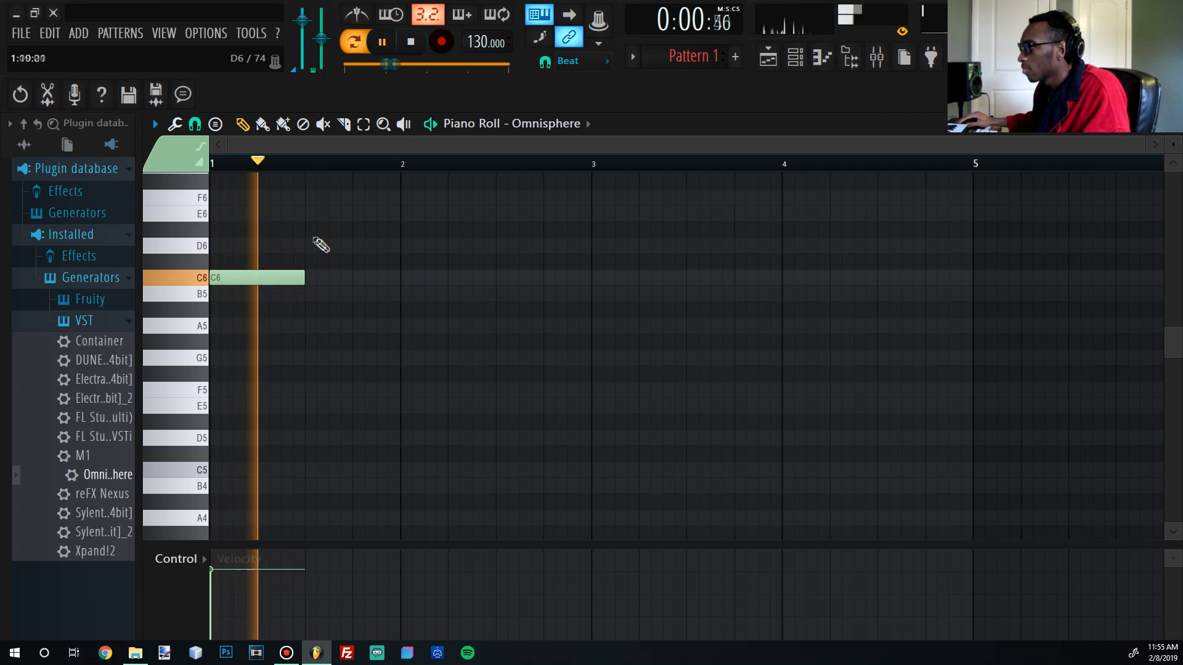
click(311, 229)
key(space)
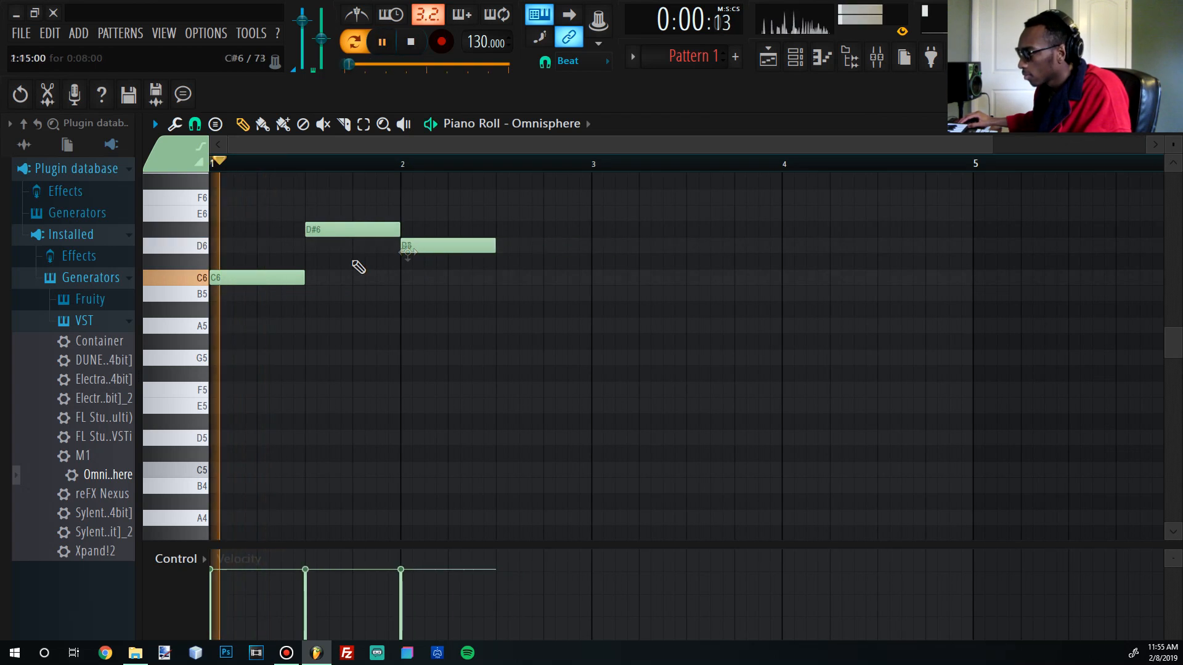
- Add two harmony notes, A5 and F#5, beneath the opening C6 note and select both
key(space)
drag(266, 340, 231, 327)
drag(129, 382, 92, 381)
key(space)
drag(250, 407, 252, 306)
key(ctrl+space)
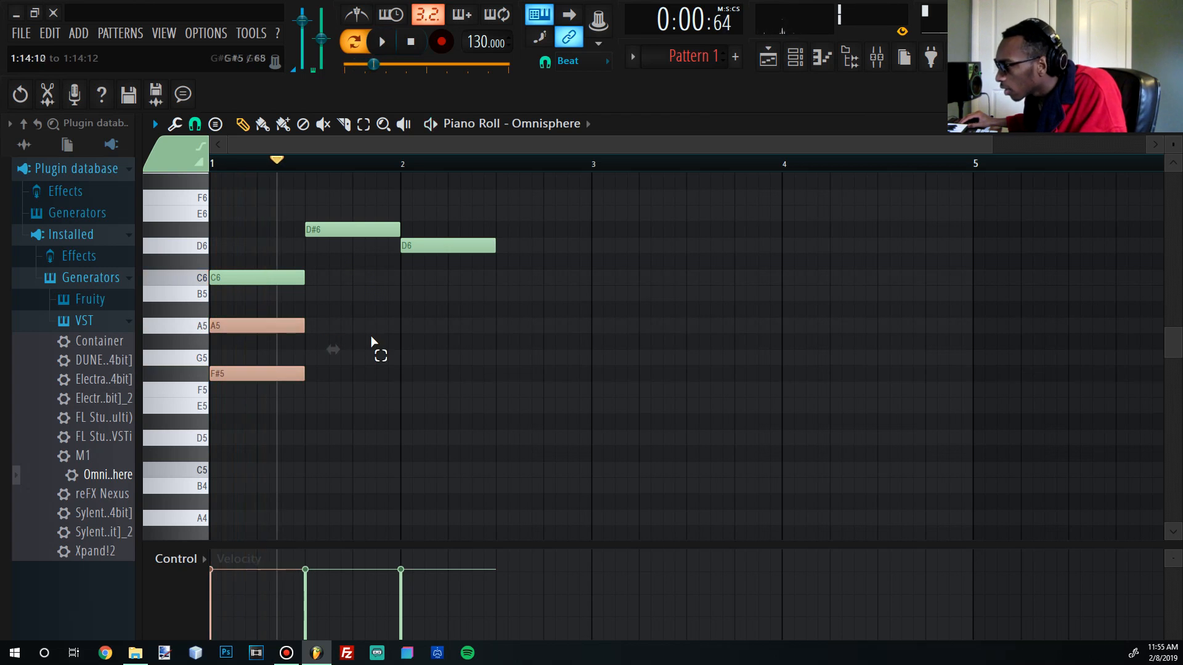
- Move the two harmony notes down a semitone to G#5 and F5 and audition the chord
key(space)
drag(230, 366, 338, 322)
key(space)
key(space)
key(space)
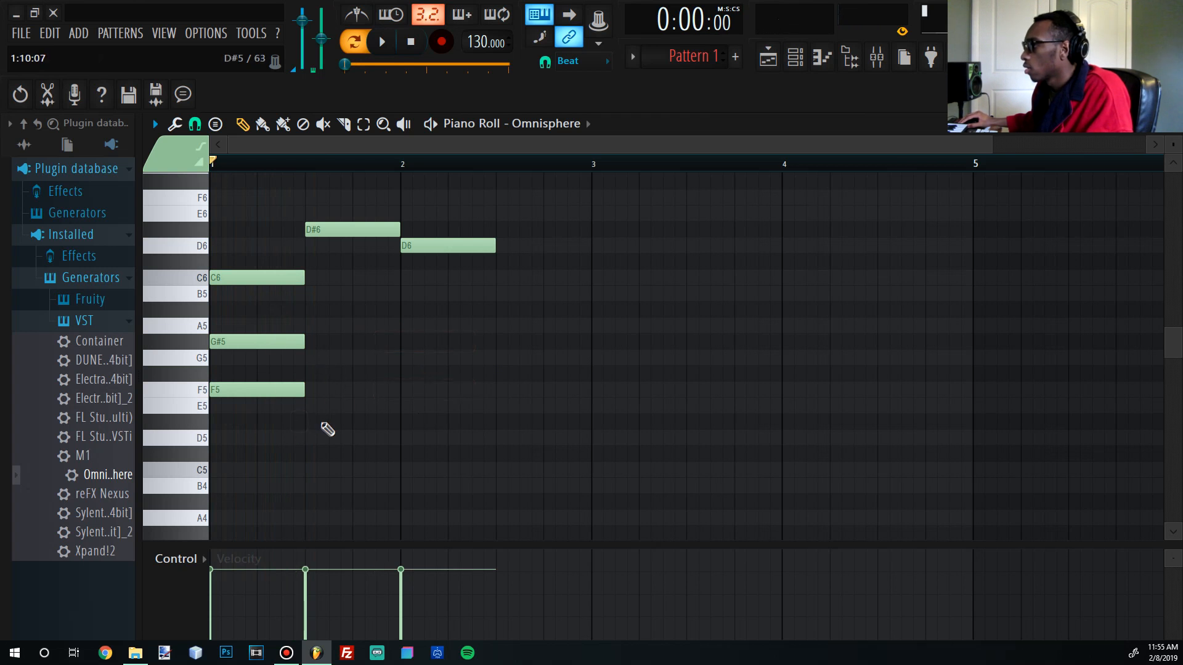
- Extend the G#5 and F5 notes to fill bar 1, and copy them into bar 2 as A#5 and G5
key(space)
drag(321, 338, 416, 339)
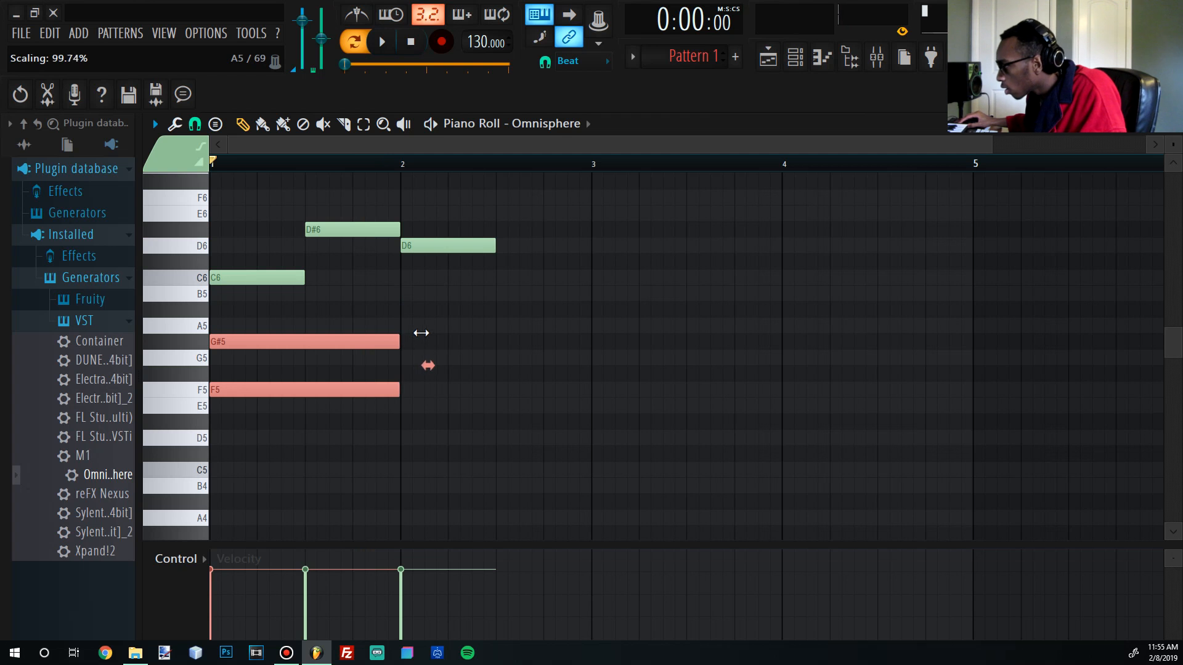
ctrl+scroll(420, 333, up, 4)
ctrl+scroll(426, 346, up, 1)
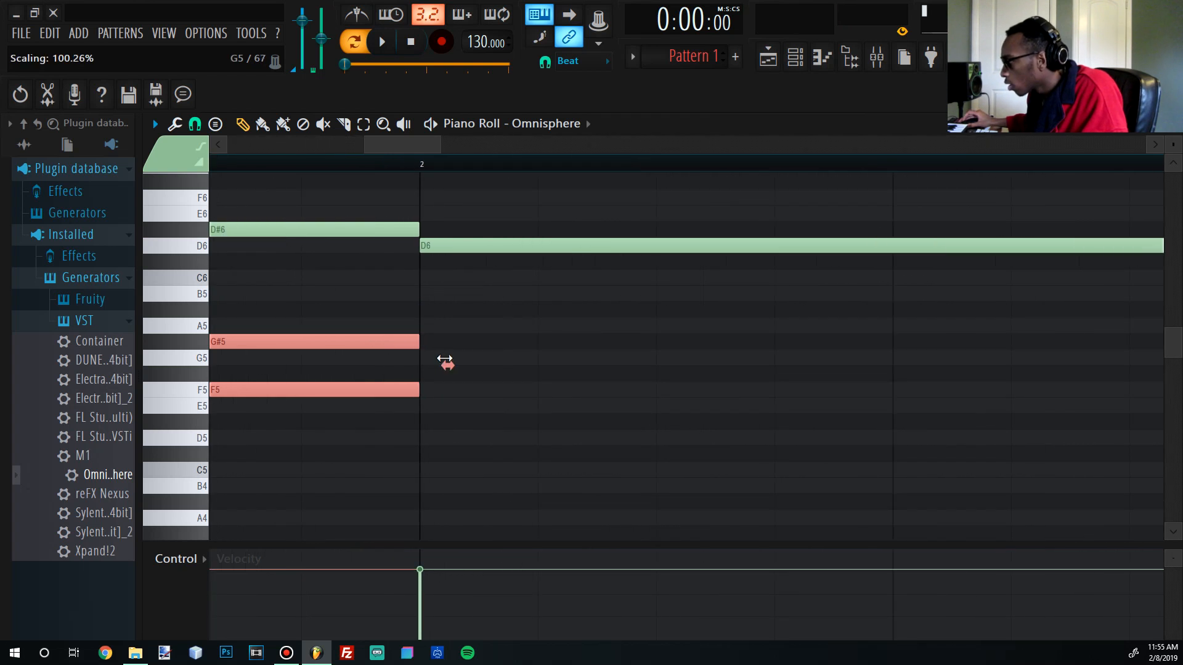
scroll(454, 361, down, 5)
drag(338, 343, 497, 311)
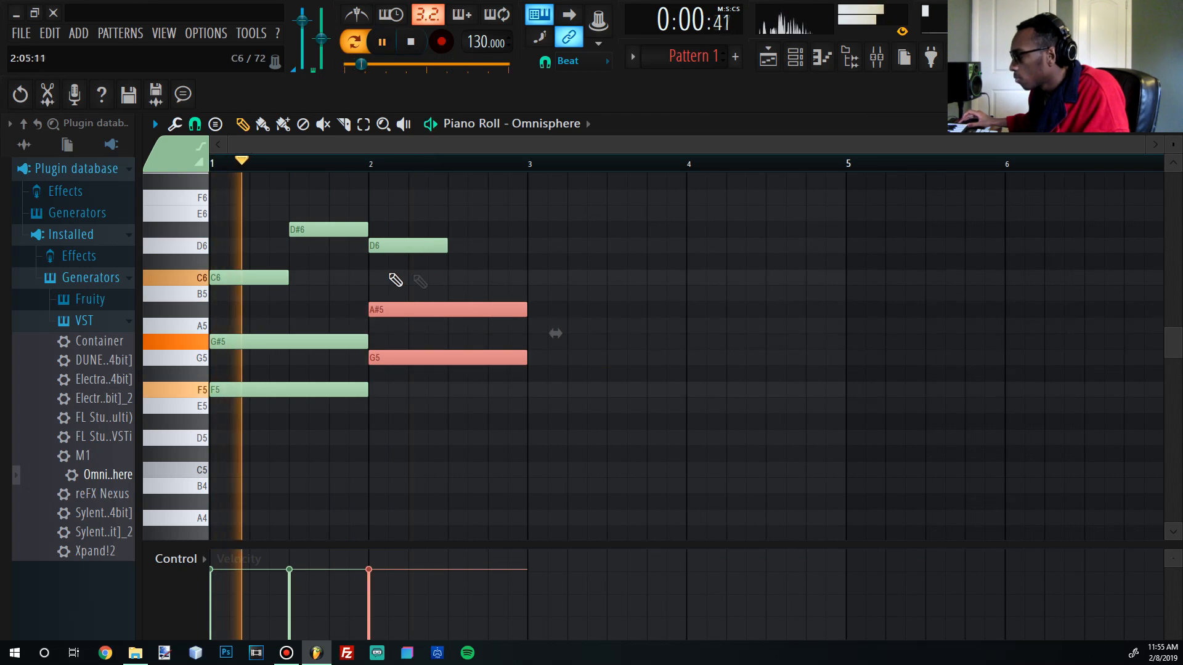
click(360, 293)
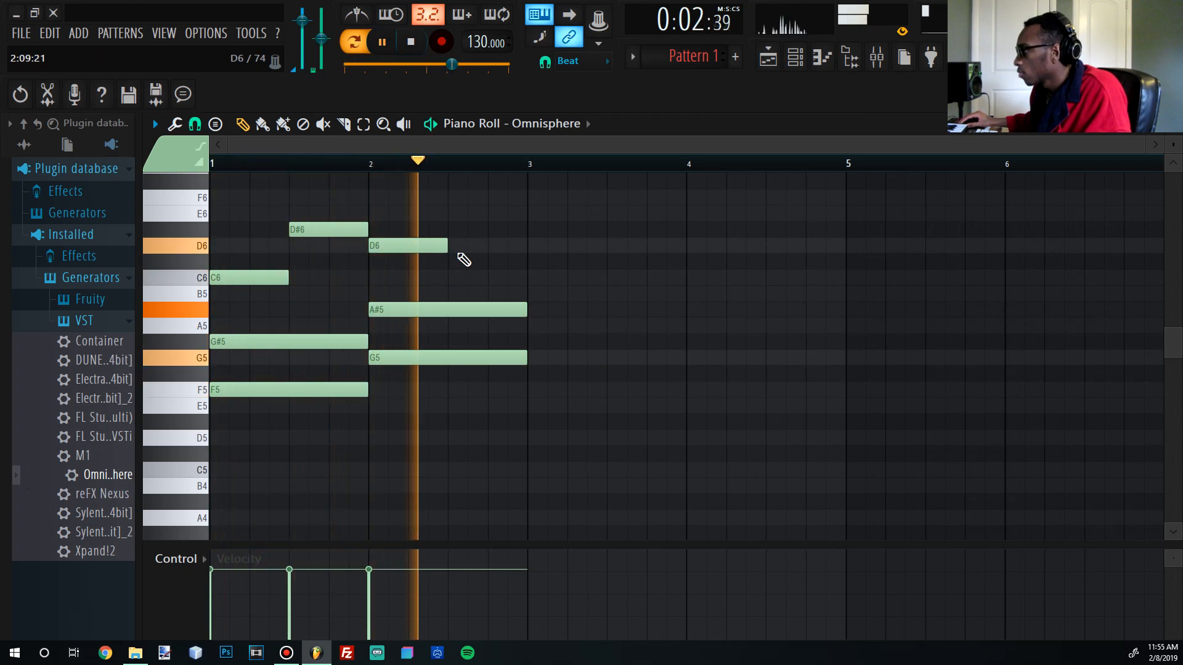
- Shorten the A#5 note in bar 2 to half a bar and add another A#5 in the bar's second half
key(space)
mouse_move(454, 267)
mouse_down()
mouse_move(446, 289)
mouse_move(454, 277)
mouse_up()
key(space)
drag(601, 280, 462, 308)
key(space)
key(space)
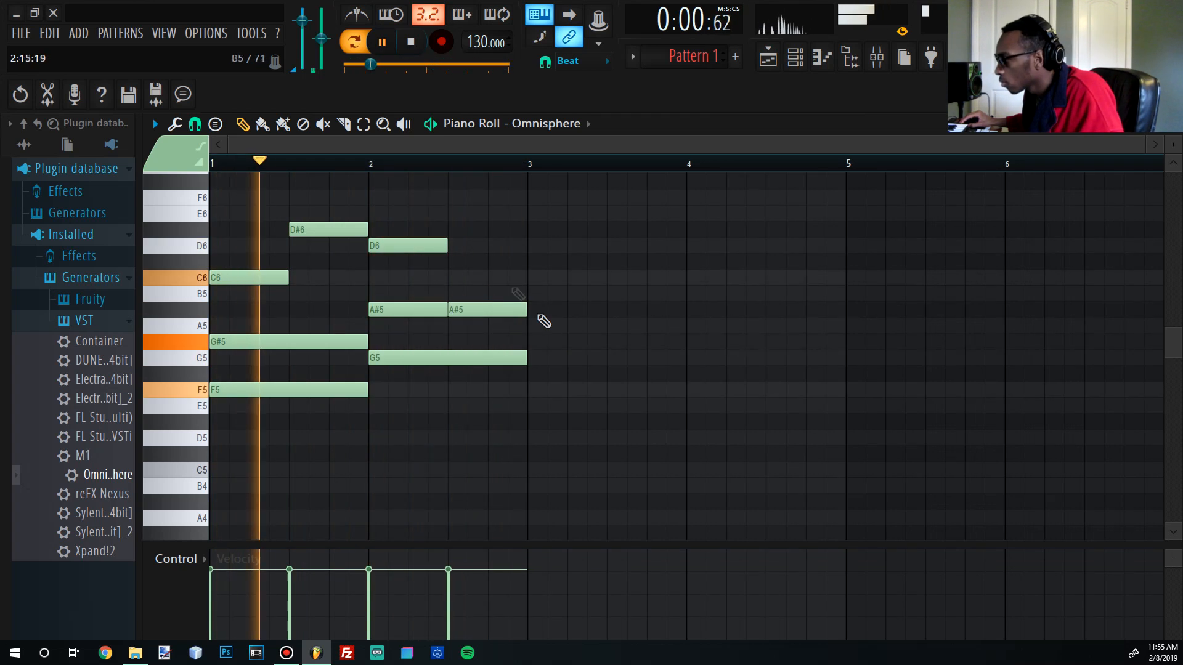
- Duplicate all notes from bars 1 and 2 into bars 3 and 4
key(space)
drag(663, 475, 317, 215)
key(ctrl+b)
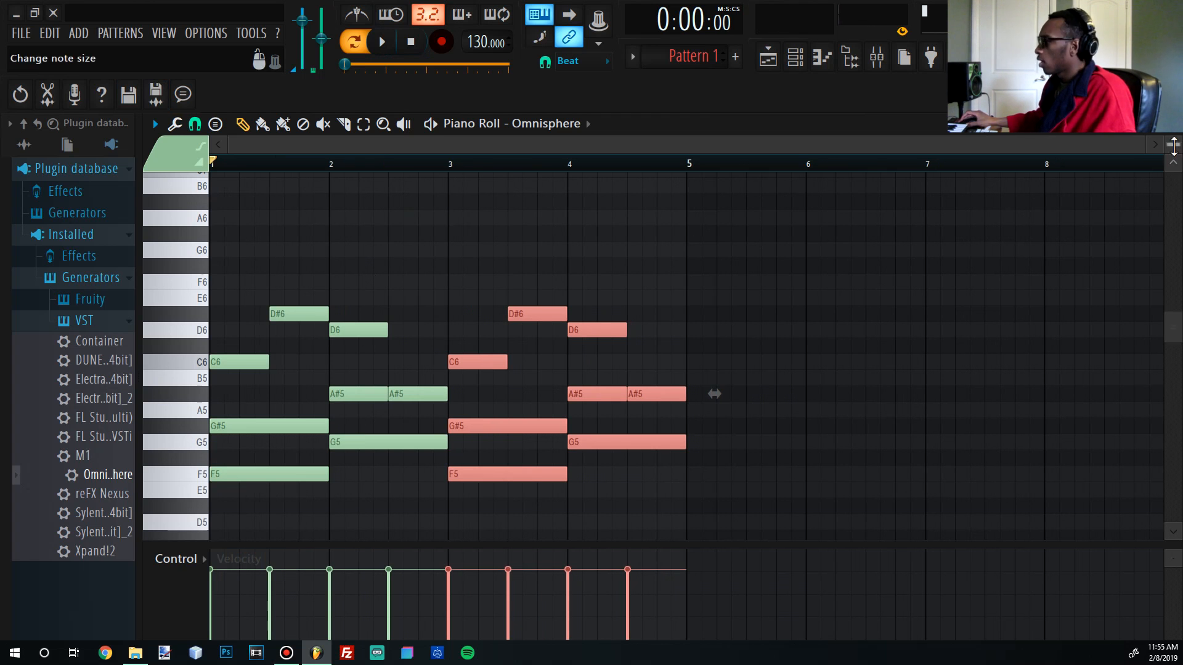
- Raise the project tempo to 148 BPM and play the four-bar melody
scroll(715, 394, down, 3)
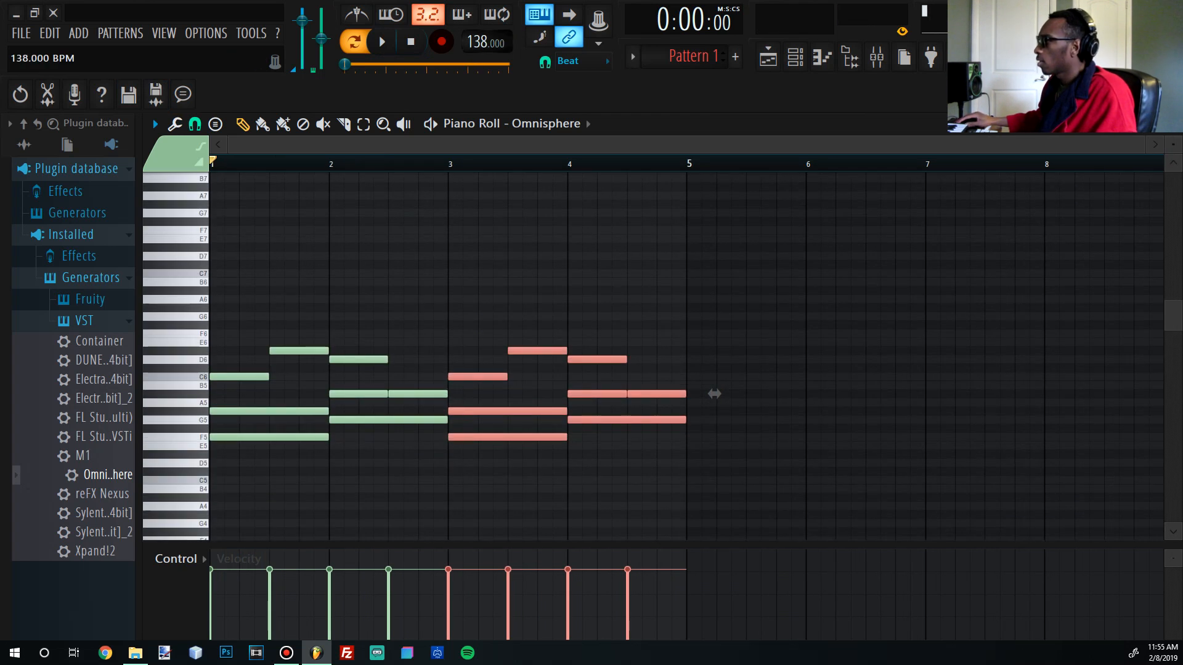
click(382, 43)
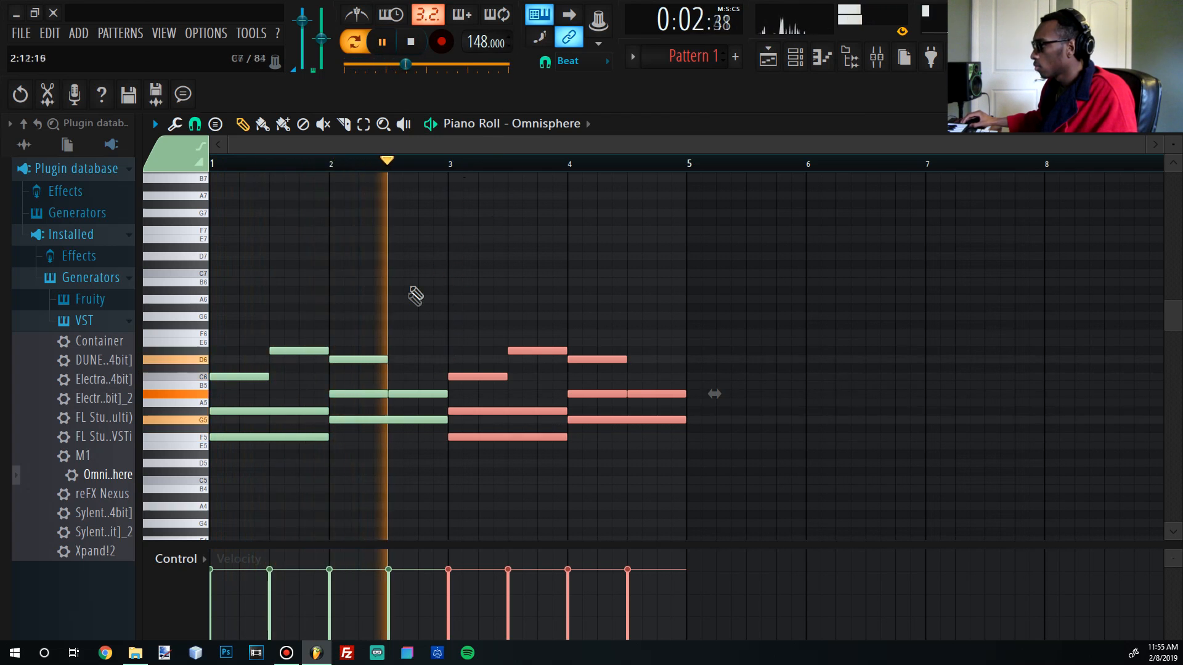
key(space)
- Add a low F5 note in the second half of bar 2, and try it at E5 starting slightly after the half-bar
click(394, 446)
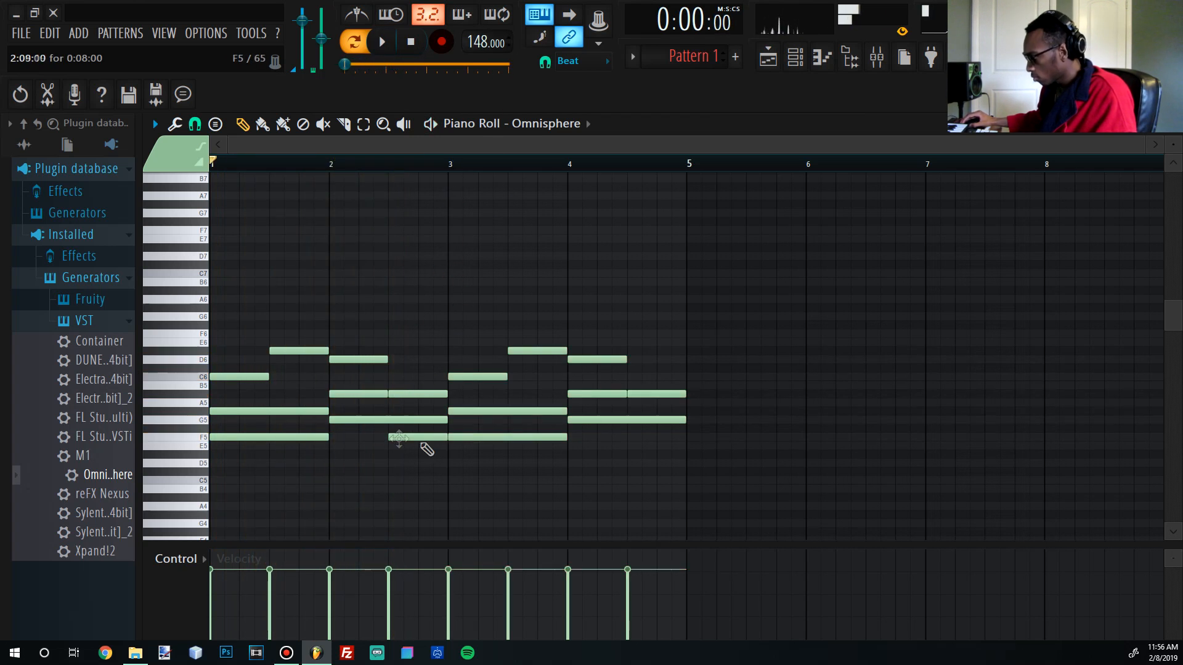
key(space)
scroll(393, 419, up, 3)
click(413, 429)
drag(412, 432, 440, 450)
right_click(457, 448)
key(space)
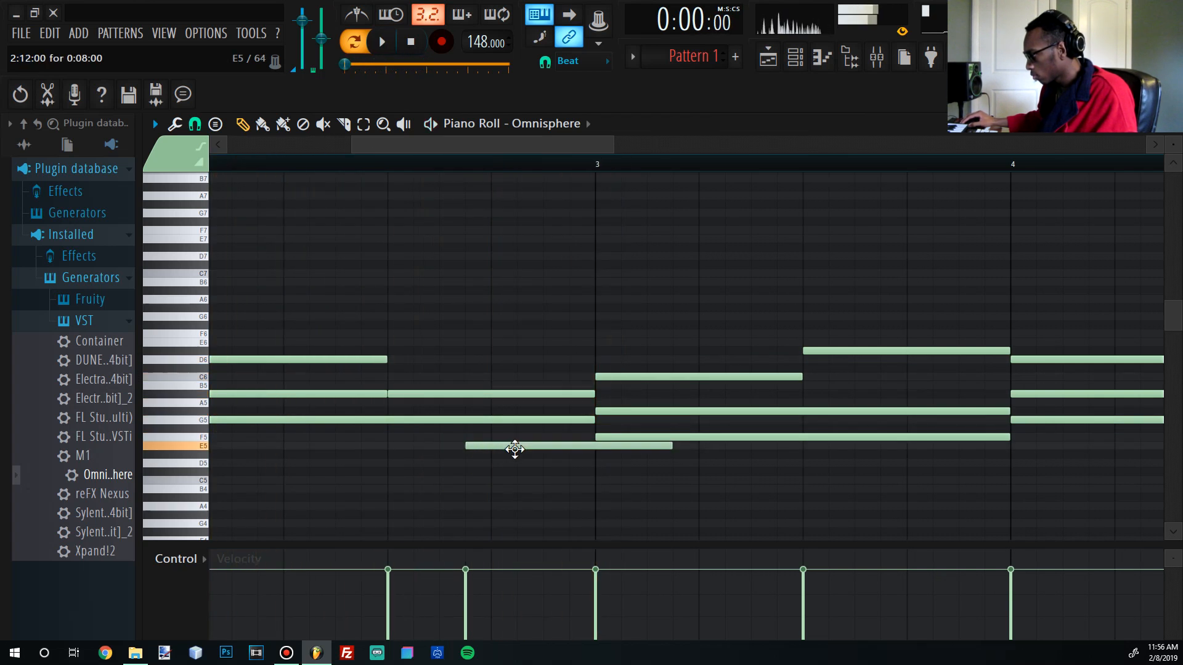
- Try shorter low notes at C#5, F5 and E5 near the end of bar 2, auditioning each placement
drag(524, 436, 490, 479)
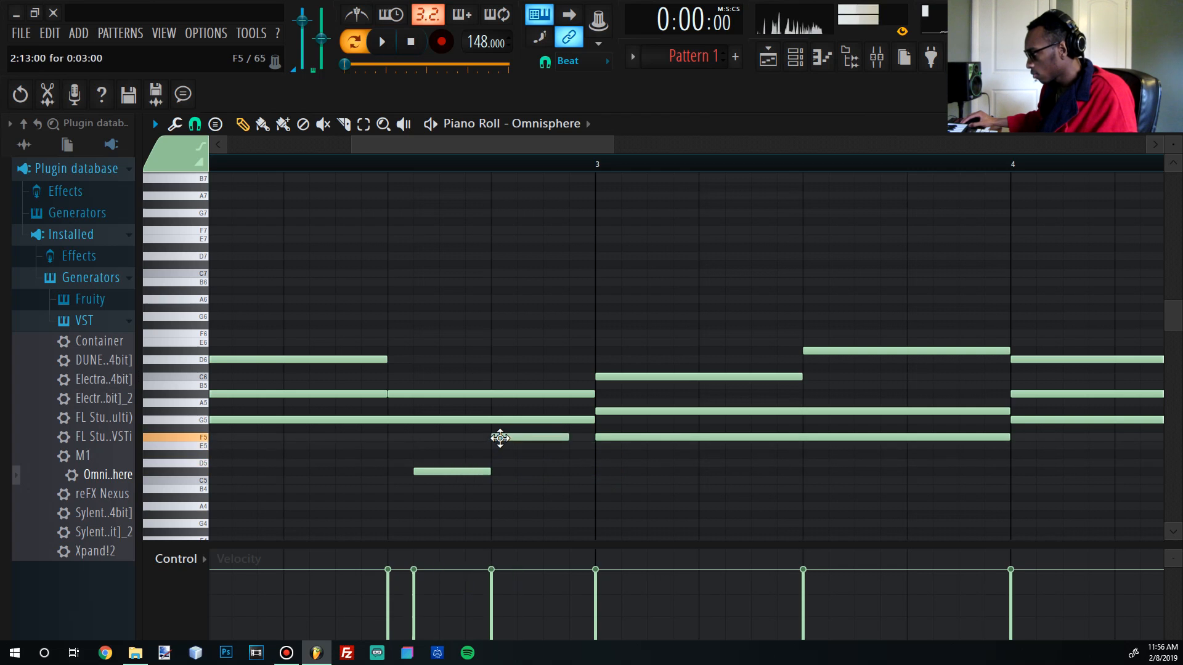
scroll(487, 431, down, 5)
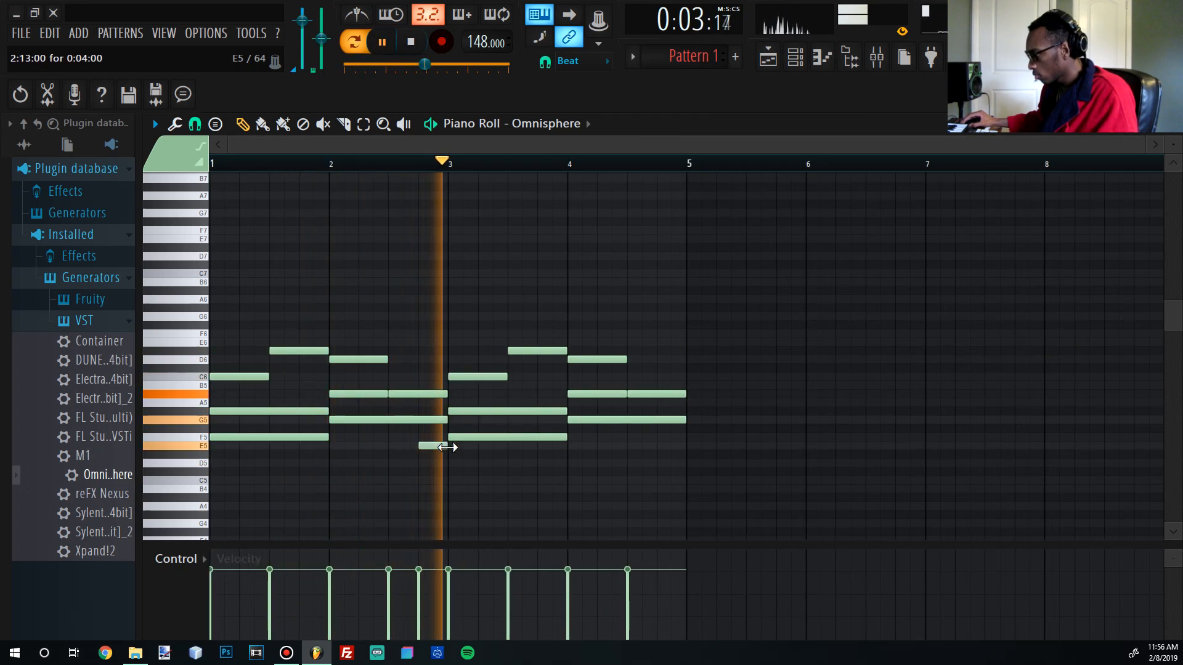
key(space)
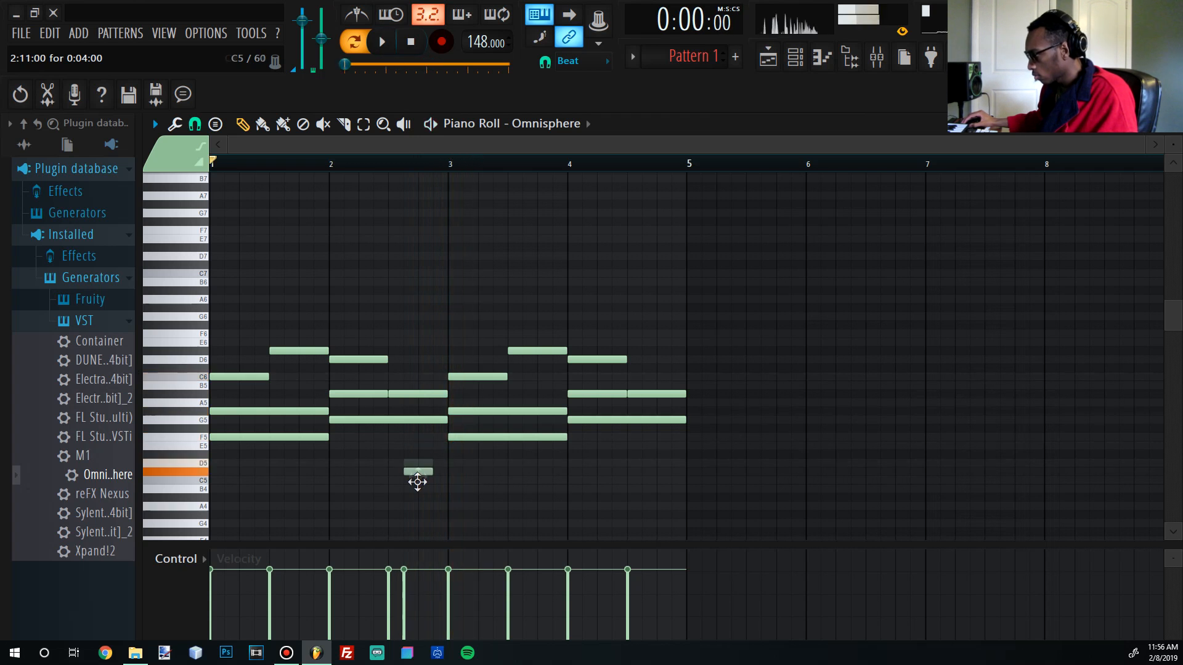
key(space)
drag(417, 481, 448, 482)
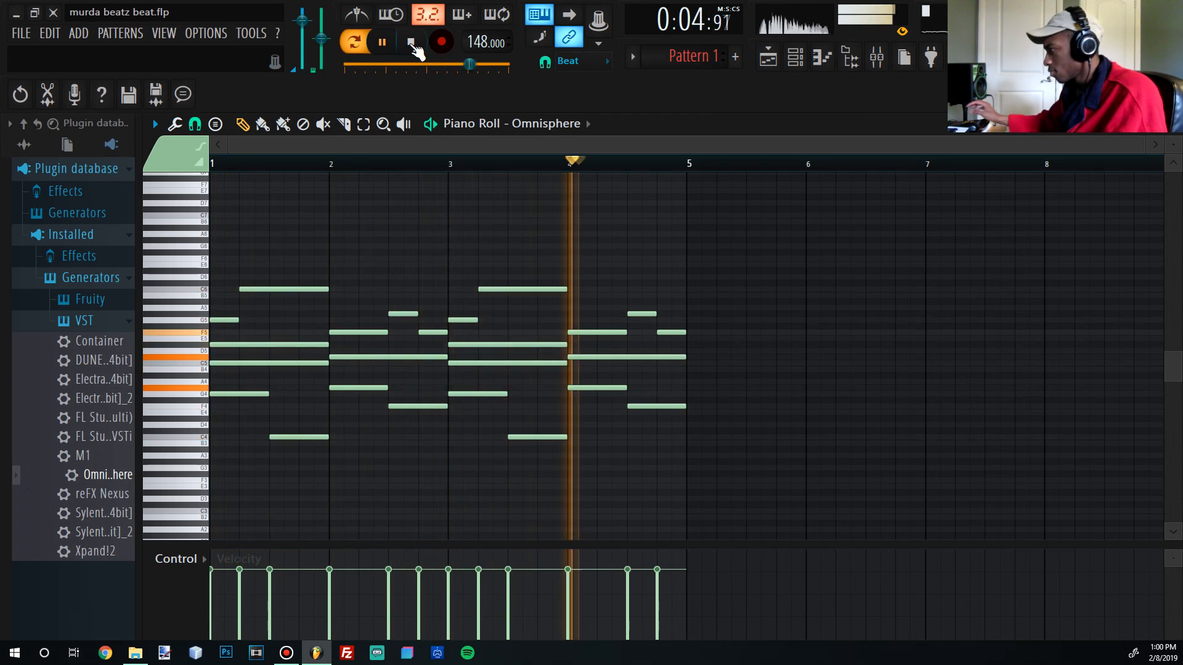
- Load Gross Beat on mixer Insert 1 and apply 1/2 Speed from its Momentary preset
click(411, 43)
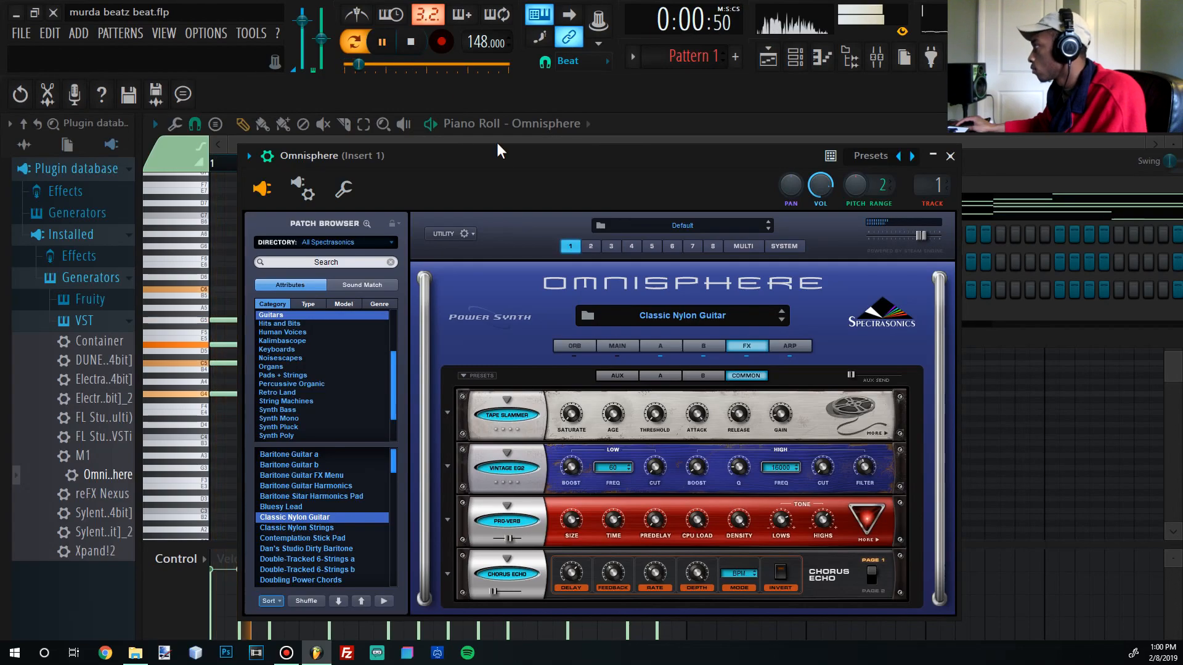
click(877, 59)
click(1041, 174)
click(898, 161)
key(space)
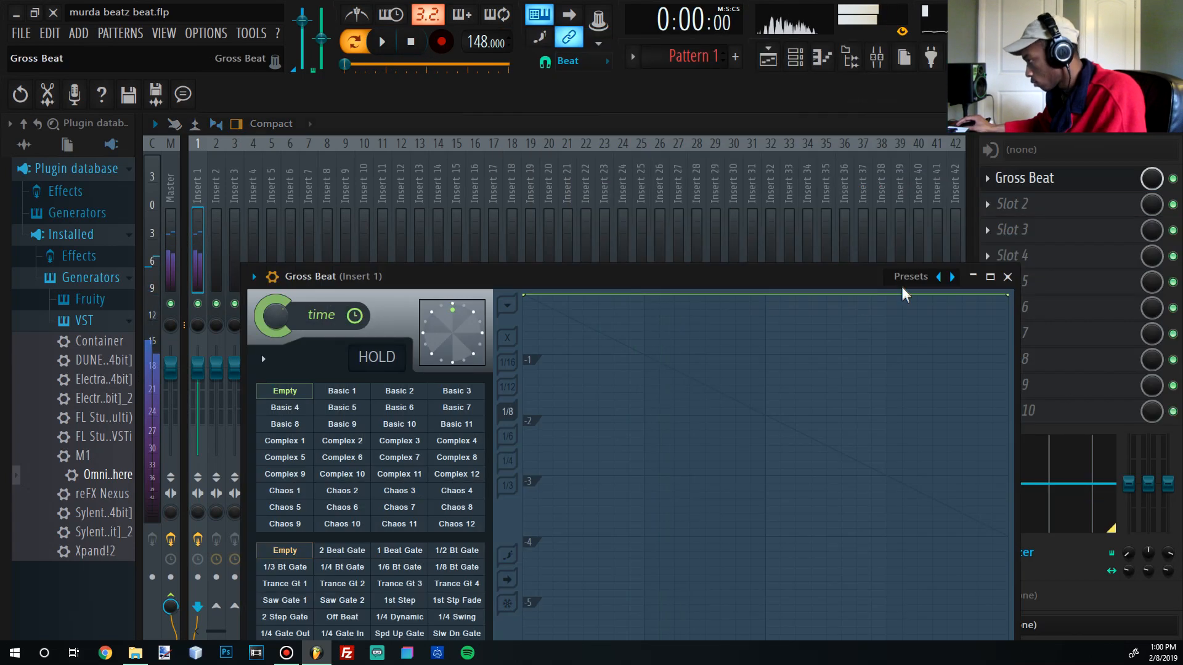
click(424, 507)
key(space)
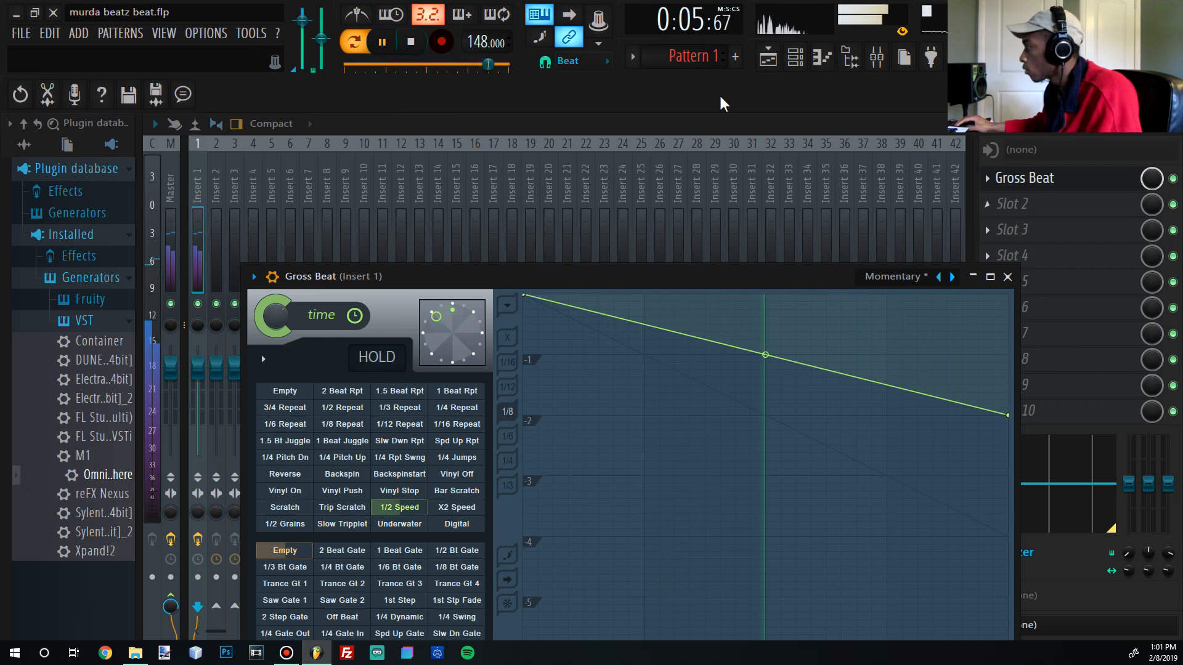
- Transpose all Omnisphere notes up one octave in the piano roll
click(818, 66)
click(803, 62)
click(802, 62)
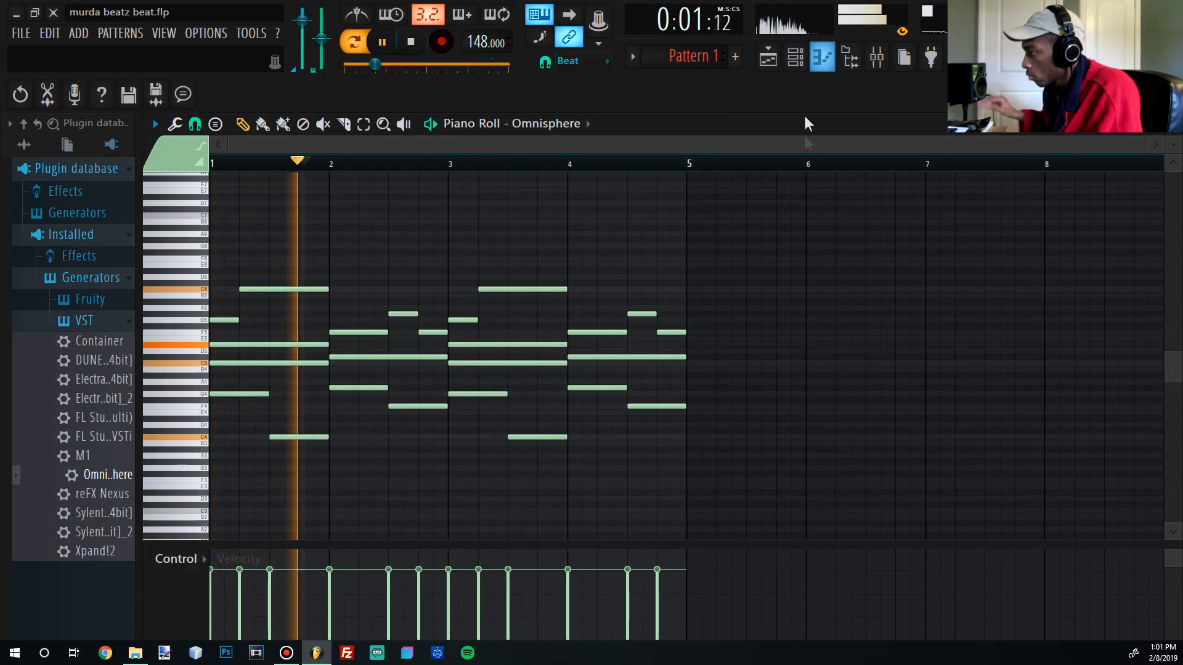
key(ctrl+Up)
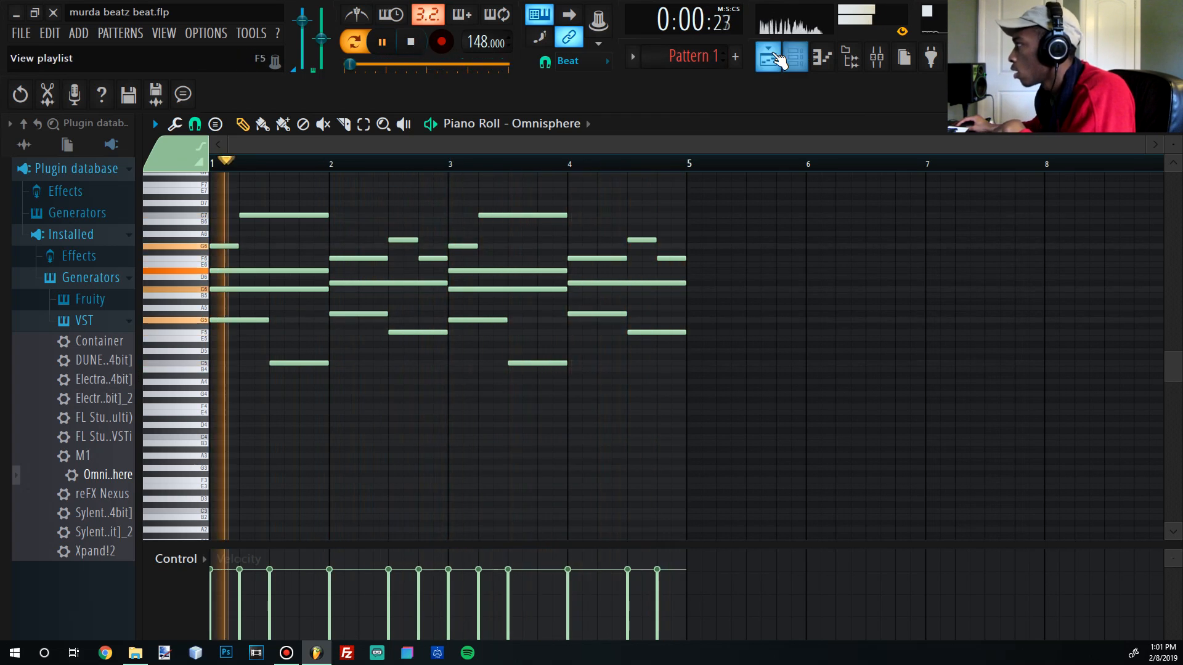
- Replace the Clap channel in the channel rack with reFX Nexus and browse its presets
click(795, 57)
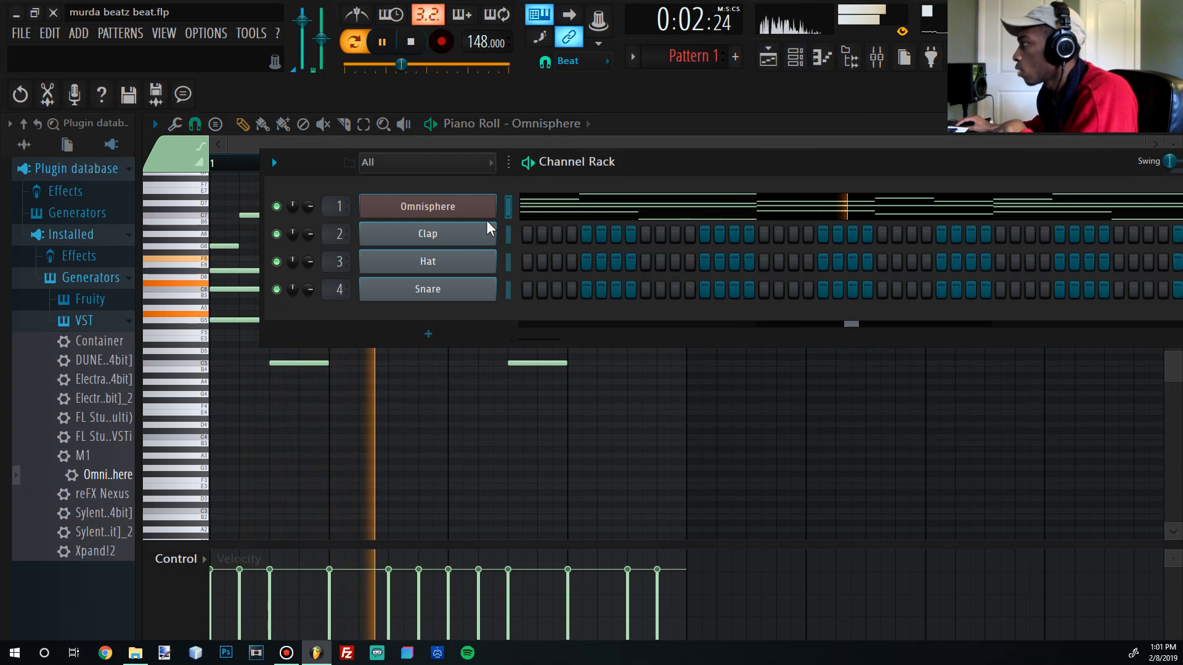
click(416, 45)
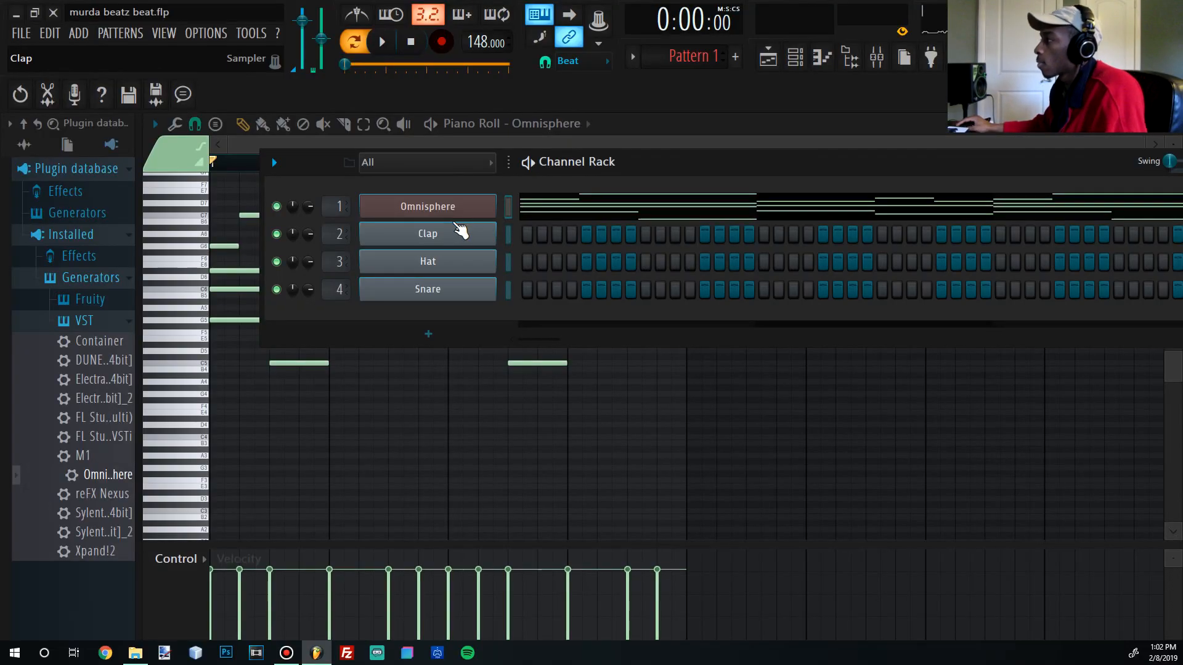
key(space)
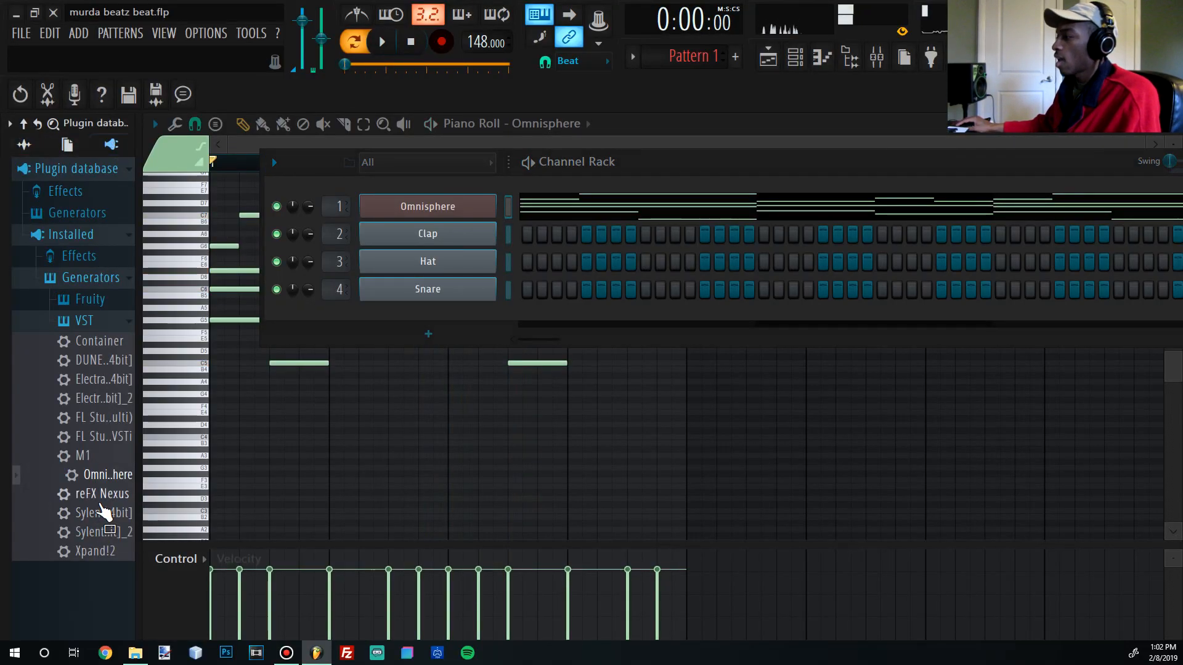
drag(429, 242, 430, 242)
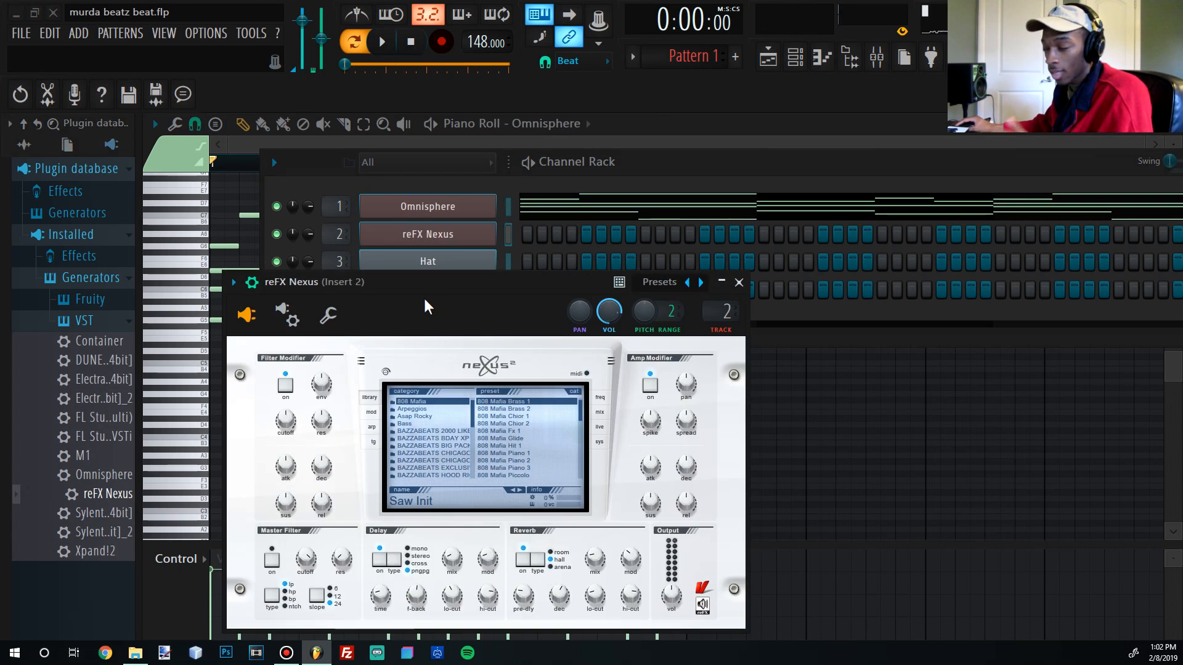
click(414, 417)
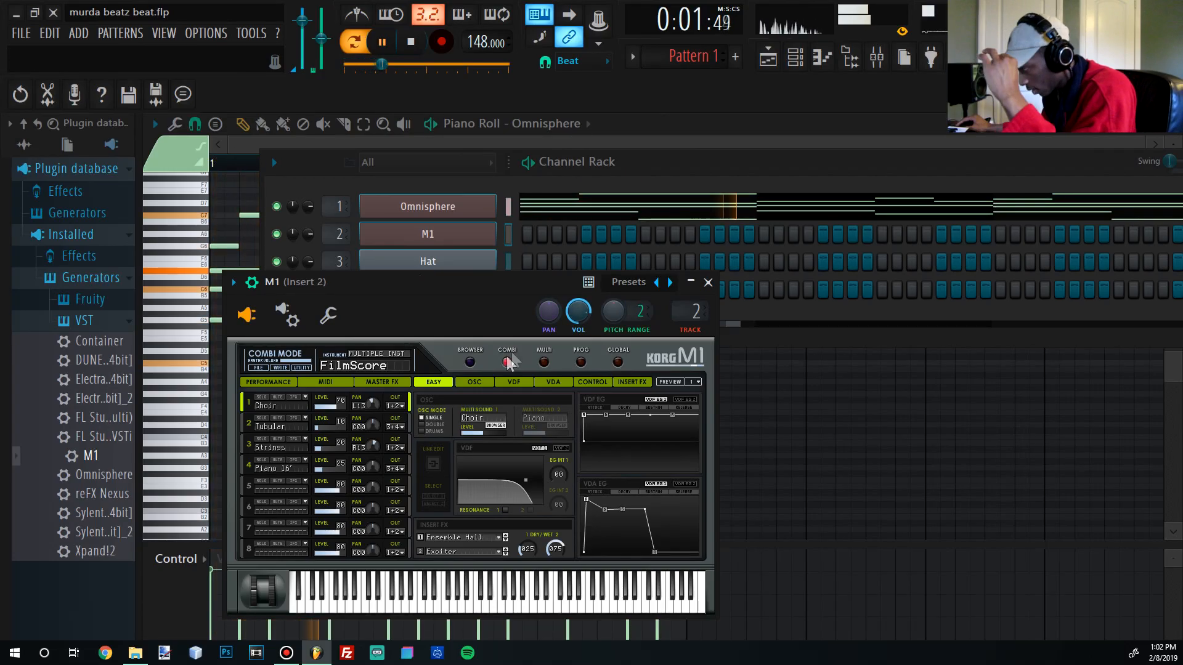
- Filter the M1 combi browser to Bell/Mallet sounds and choose SonicSplit
click(471, 364)
click(531, 433)
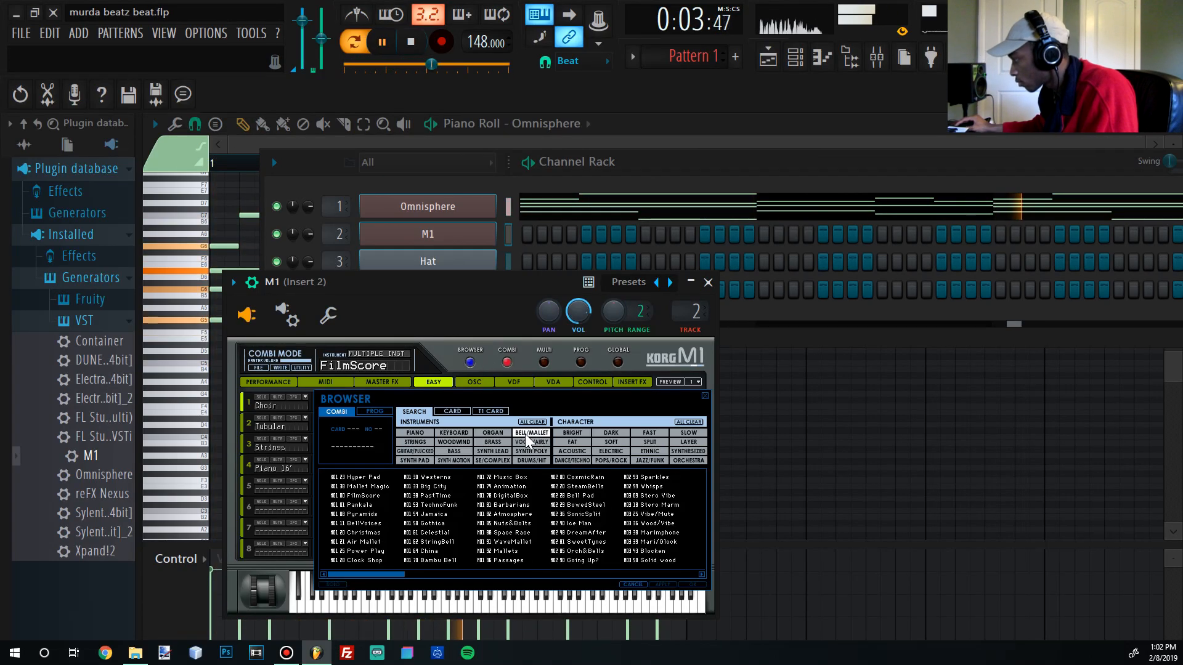
click(555, 514)
- Copy the Omnisphere notes to the M1 channel and solo M1
click(509, 203)
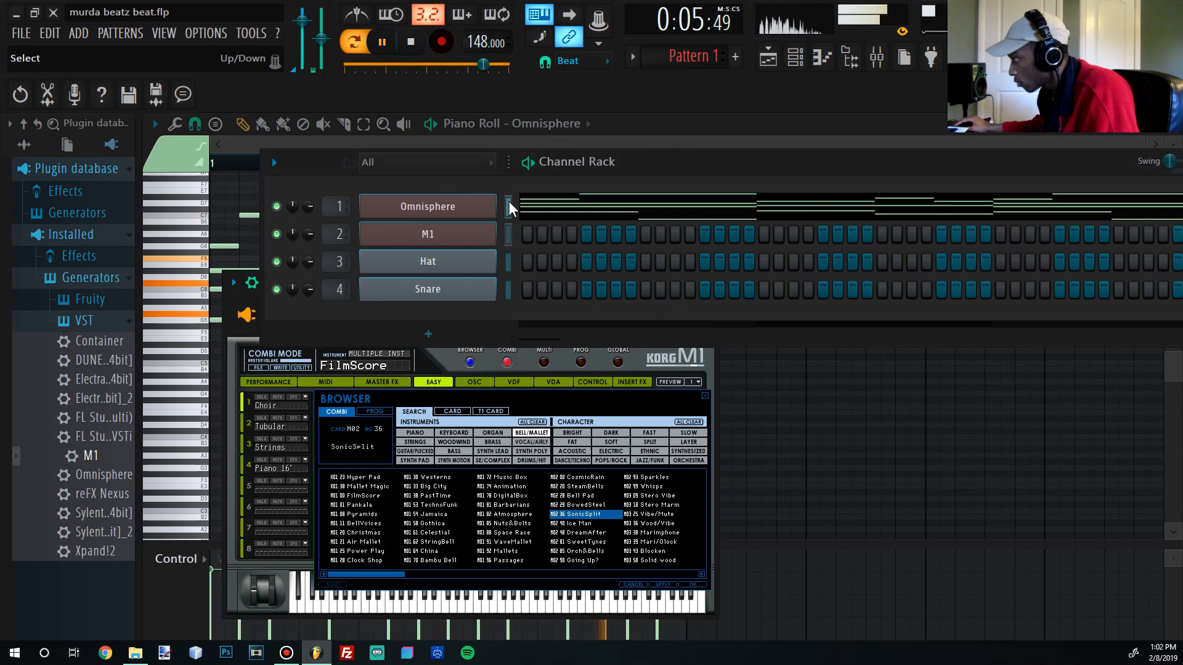
click(510, 234)
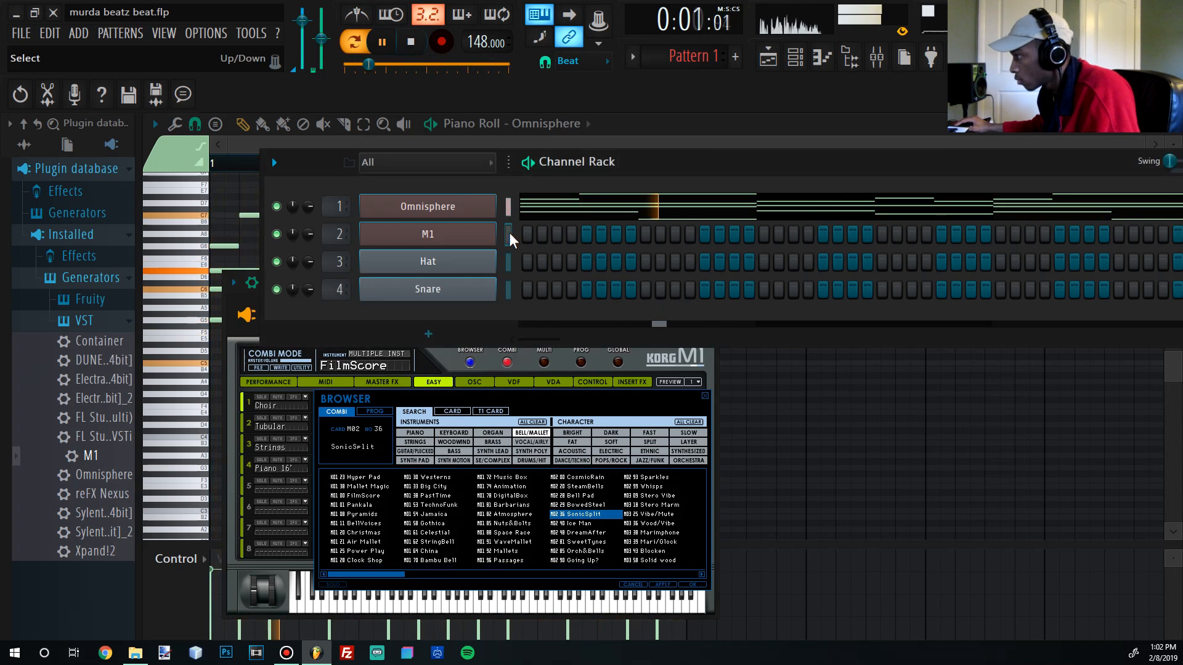
key(ctrl+v)
right_click(278, 236)
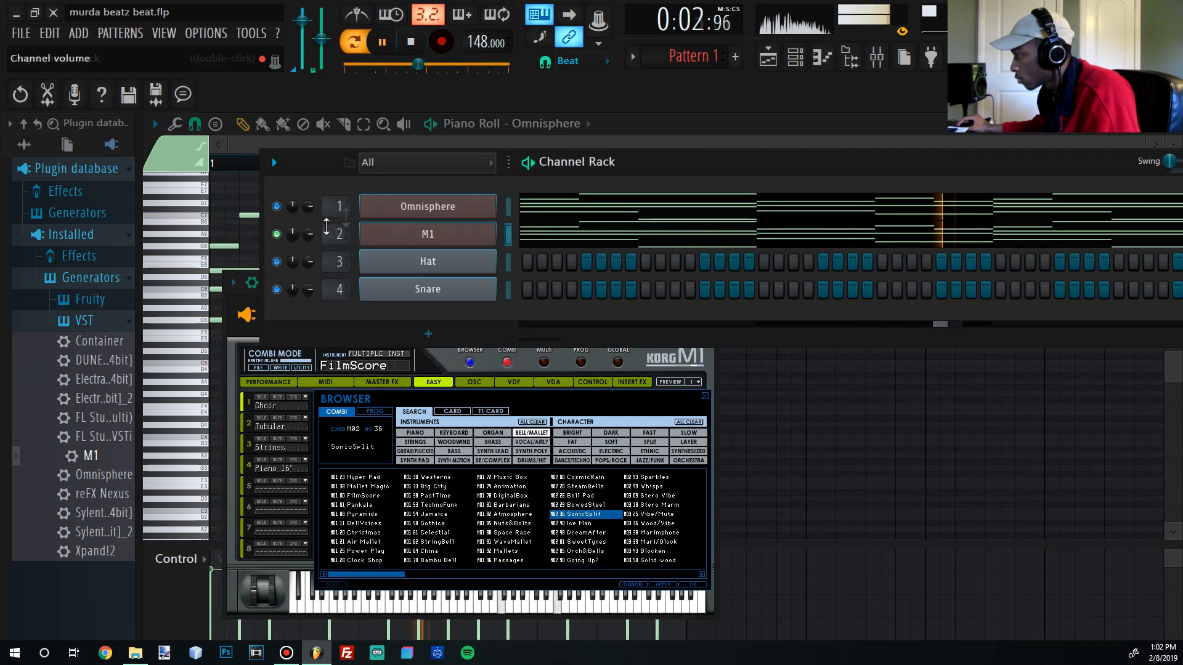
- Audition the Wood/Vibe combi in M1's Bell/Mallet list, and load Knockers in its place
click(642, 525)
click(641, 525)
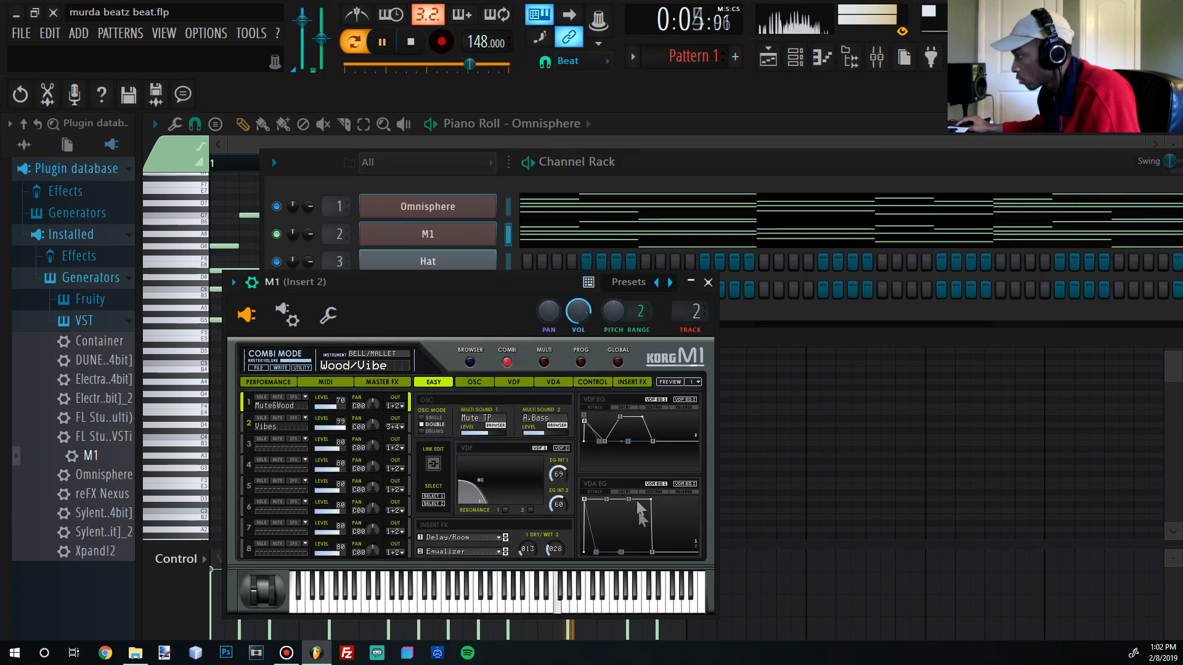
click(469, 363)
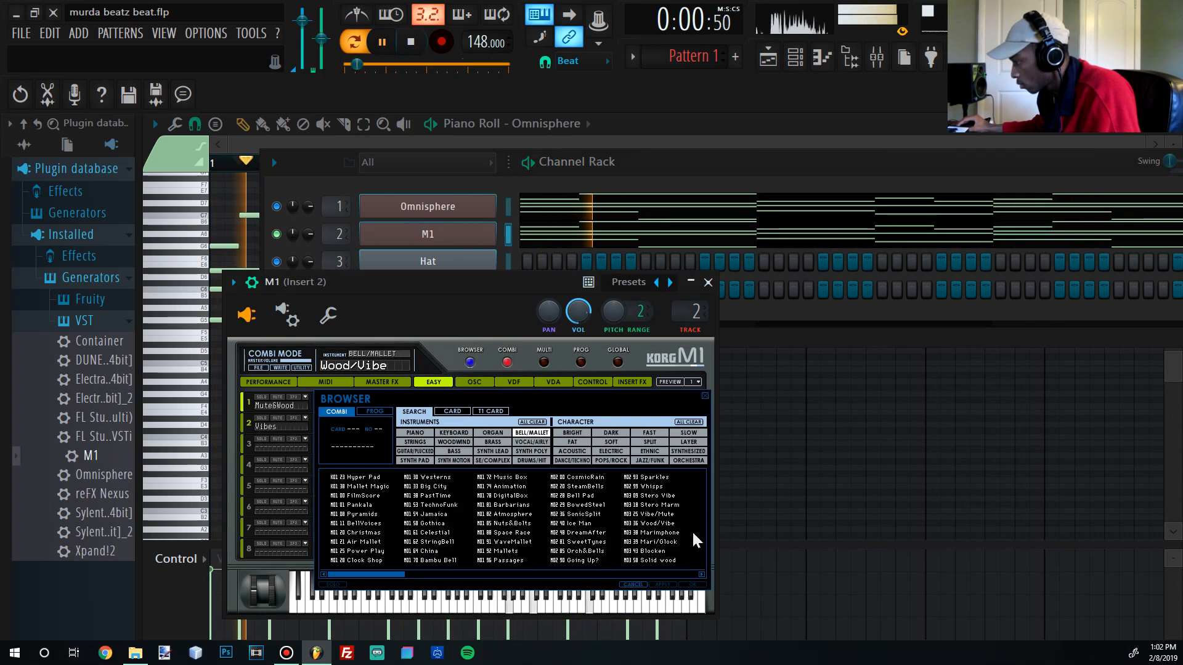
drag(397, 582, 598, 579)
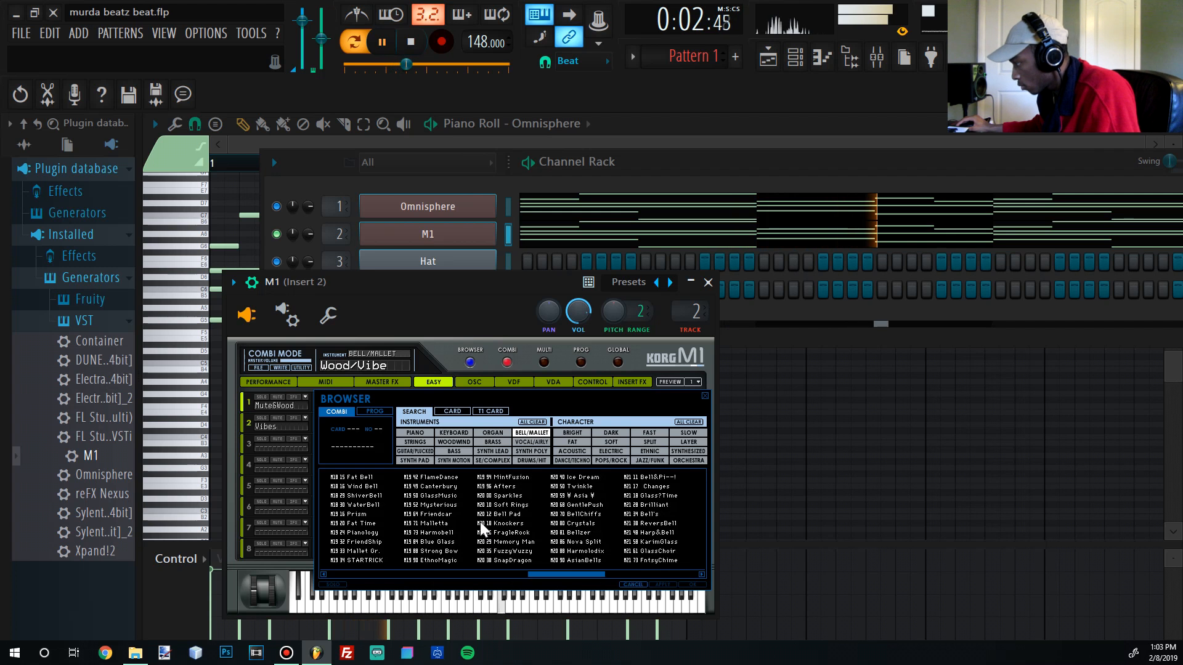
click(487, 523)
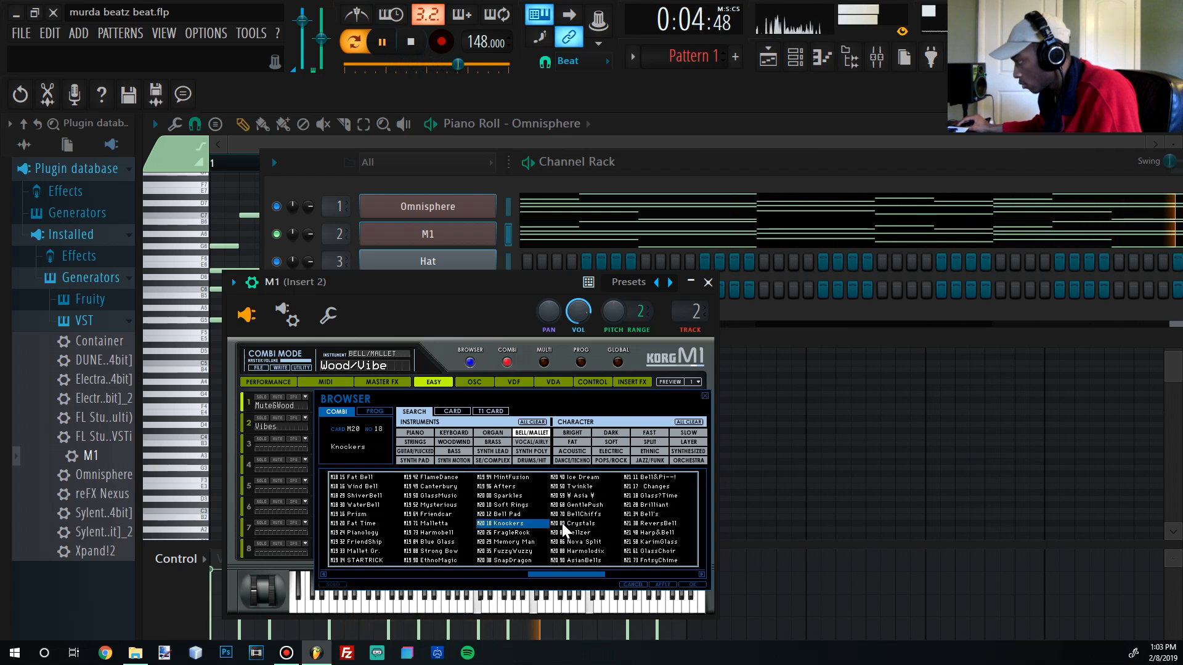
click(656, 585)
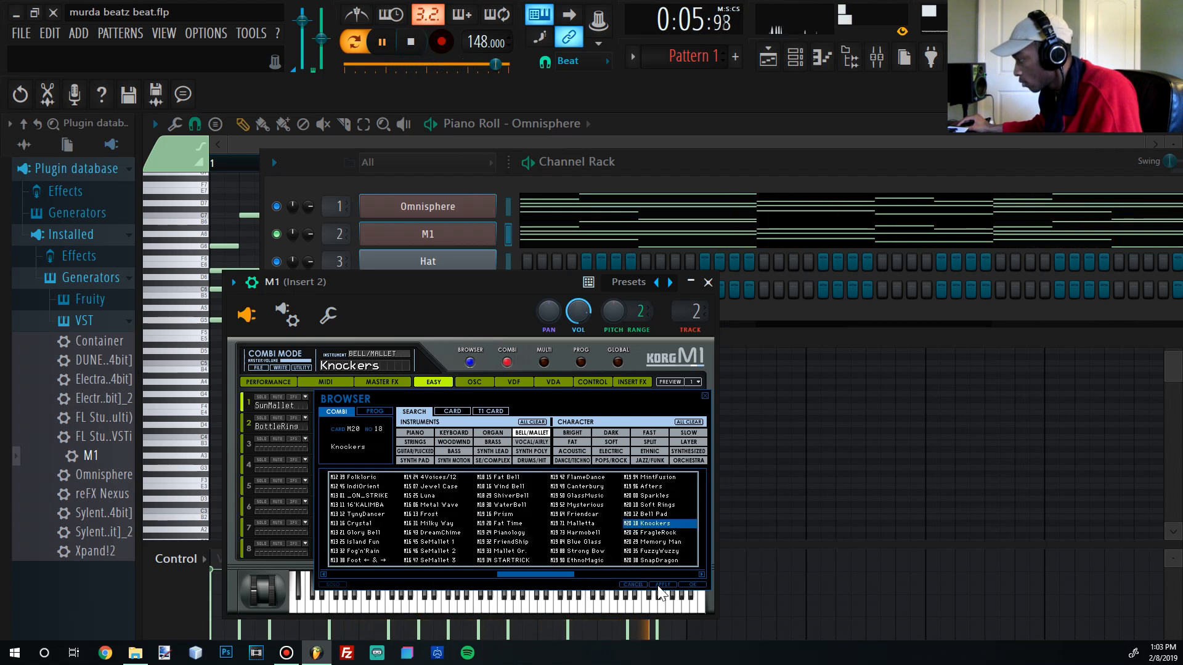
click(693, 585)
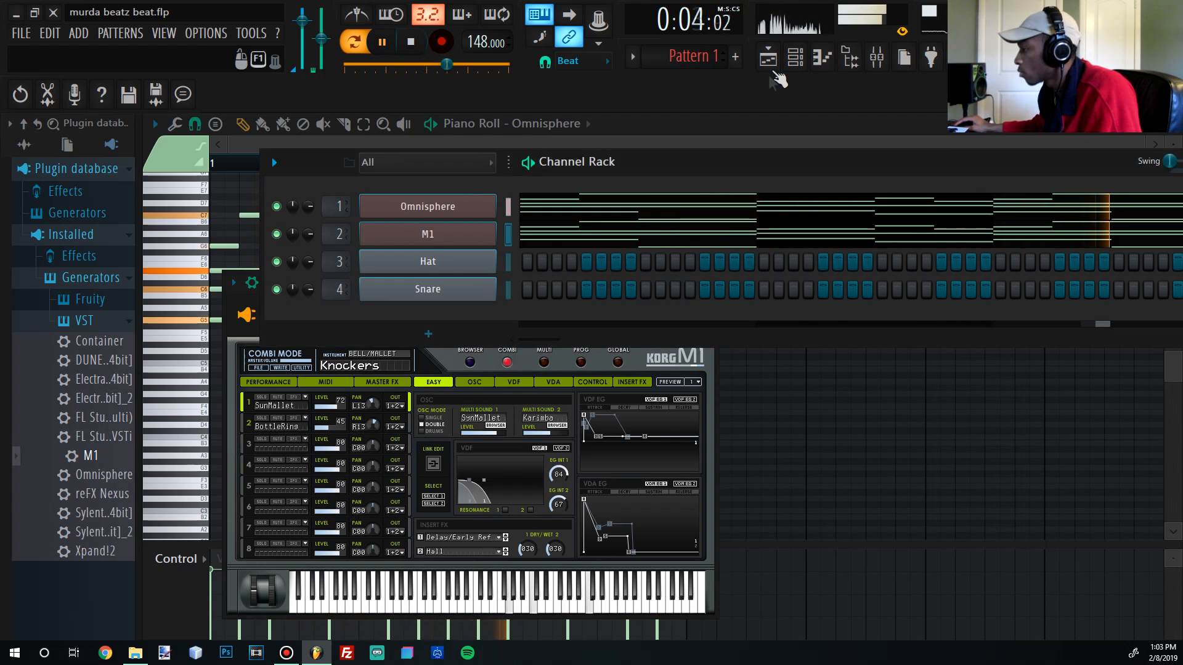
- Solo mixer insert 2 and load Gross Beat into its first effect slot
click(876, 56)
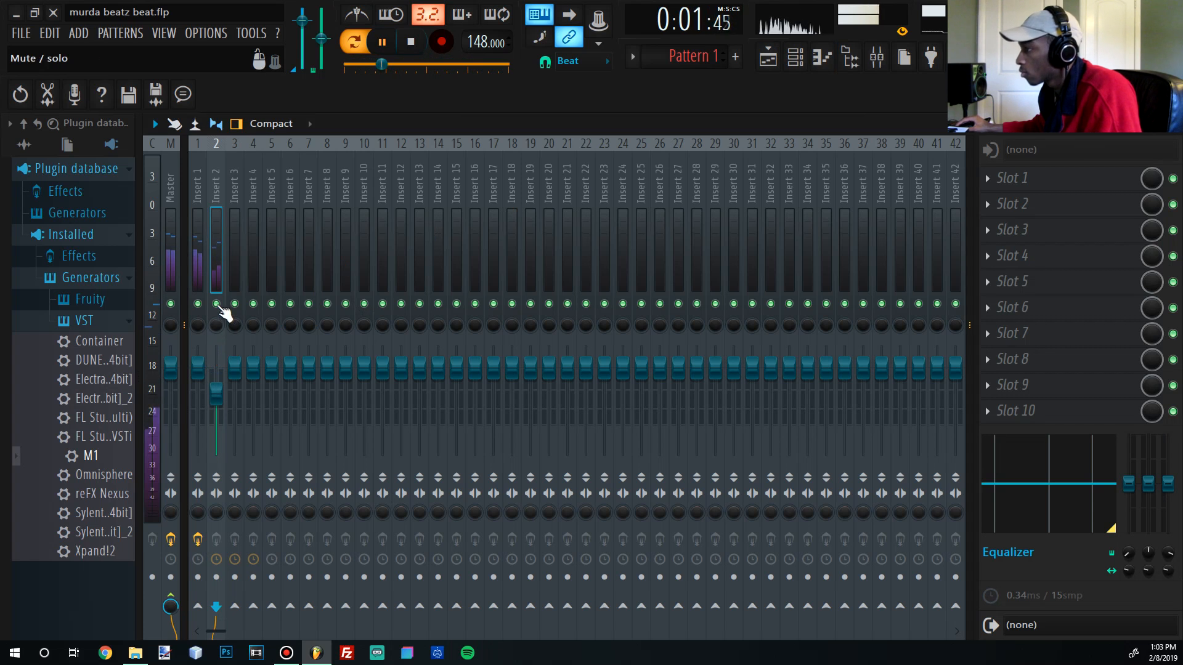
right_click(217, 304)
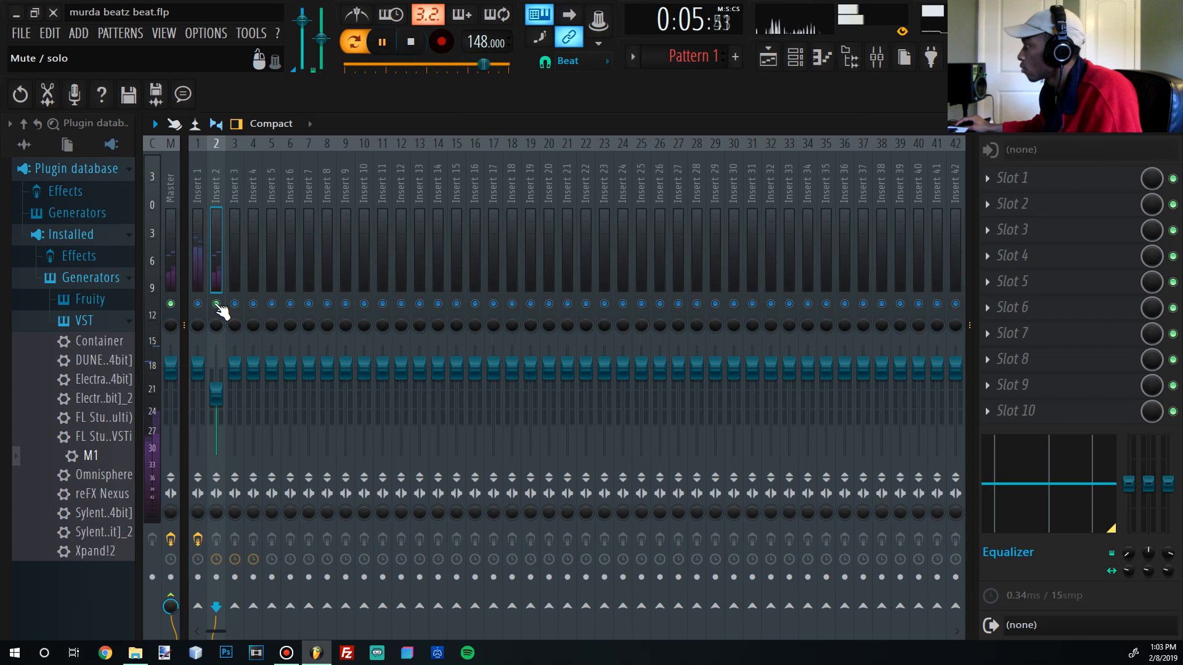
click(1029, 177)
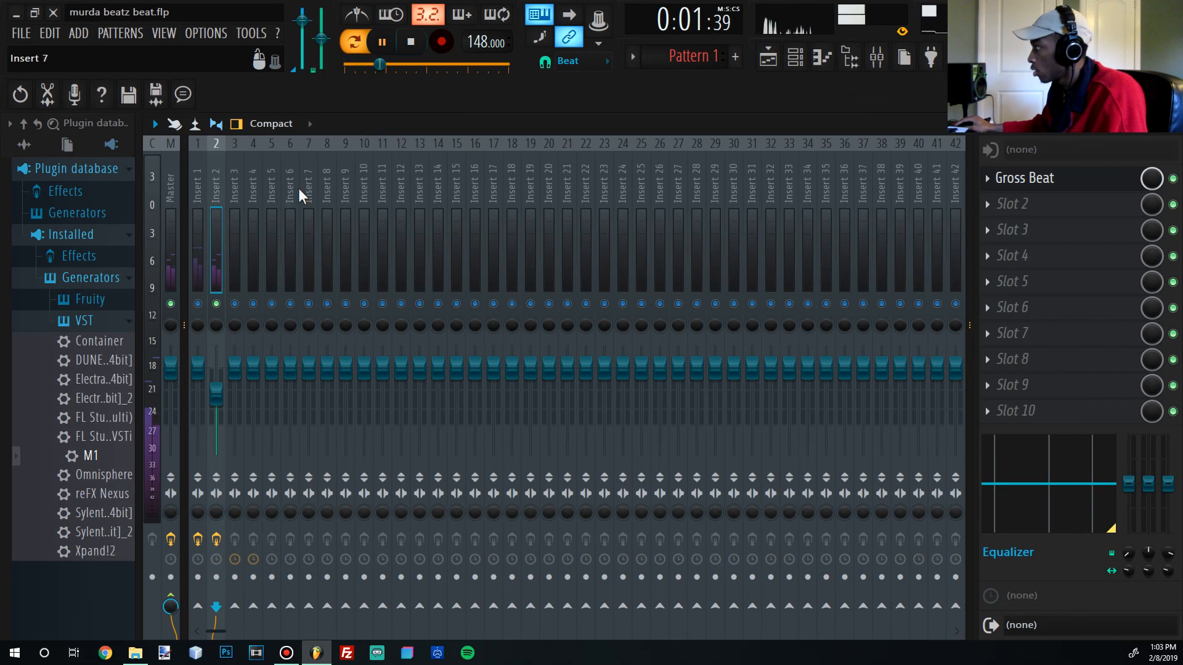
- Check the M1 notes in the piano roll and re-enable mixer insert 1 alongside insert 2
click(822, 58)
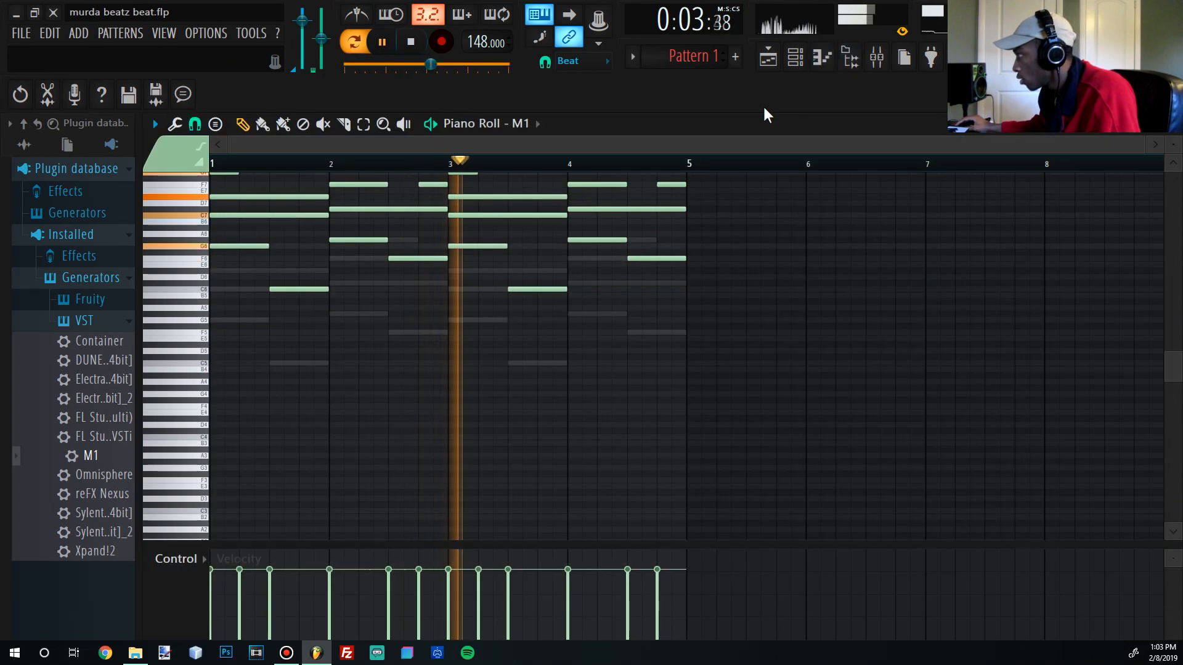
click(795, 57)
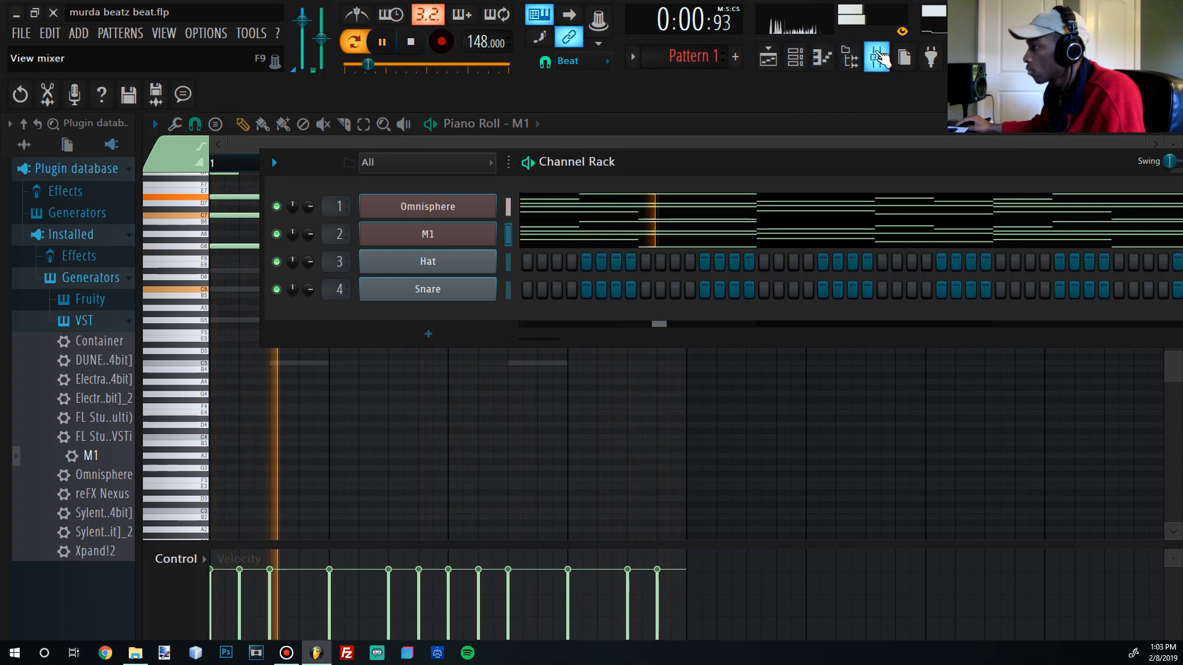
click(877, 57)
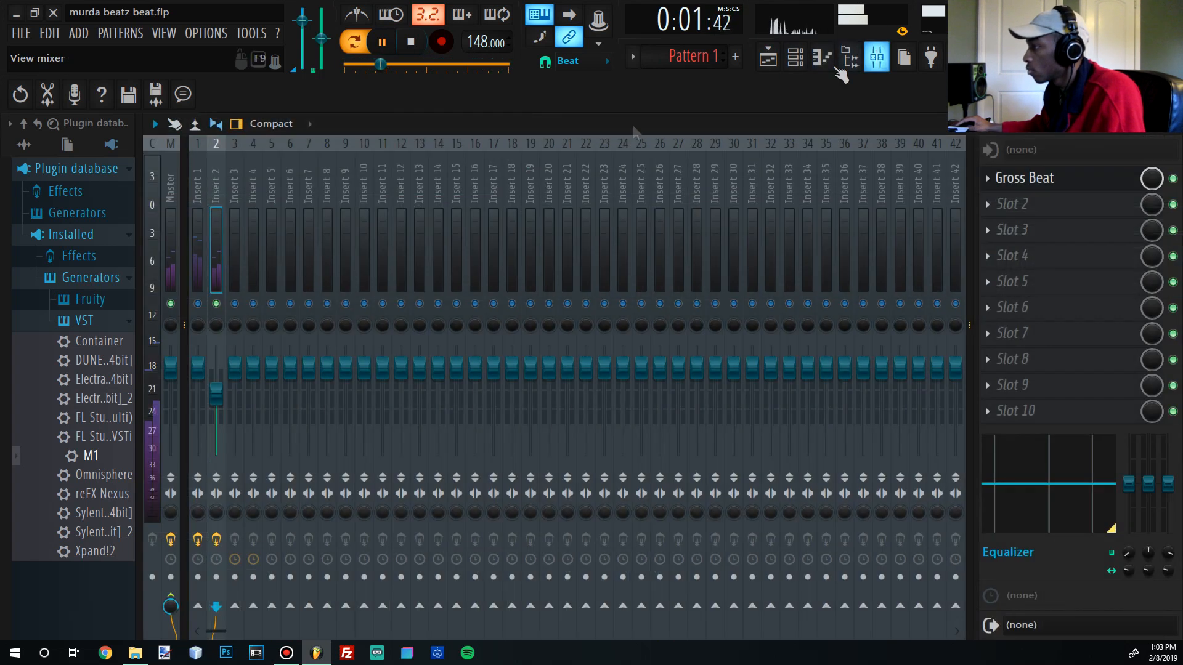
click(198, 304)
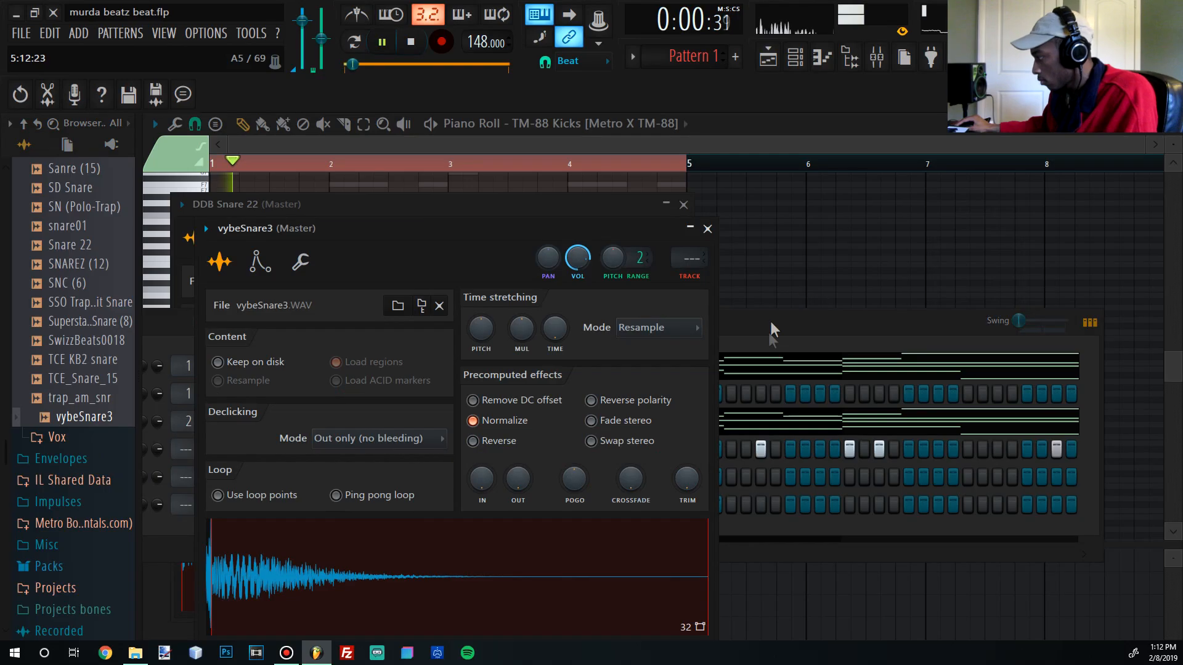
- Place vybeSnare3 hits on steps 9, 25, 41 and 57 of the pattern
click(771, 322)
click(492, 493)
click(728, 493)
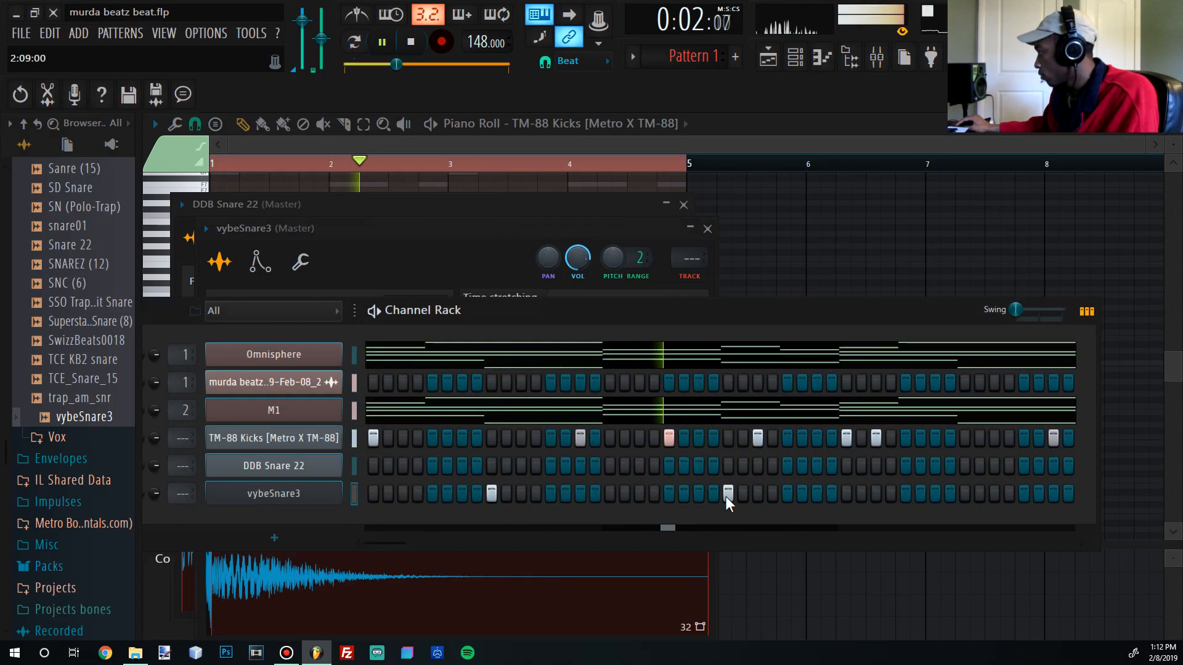
click(950, 492)
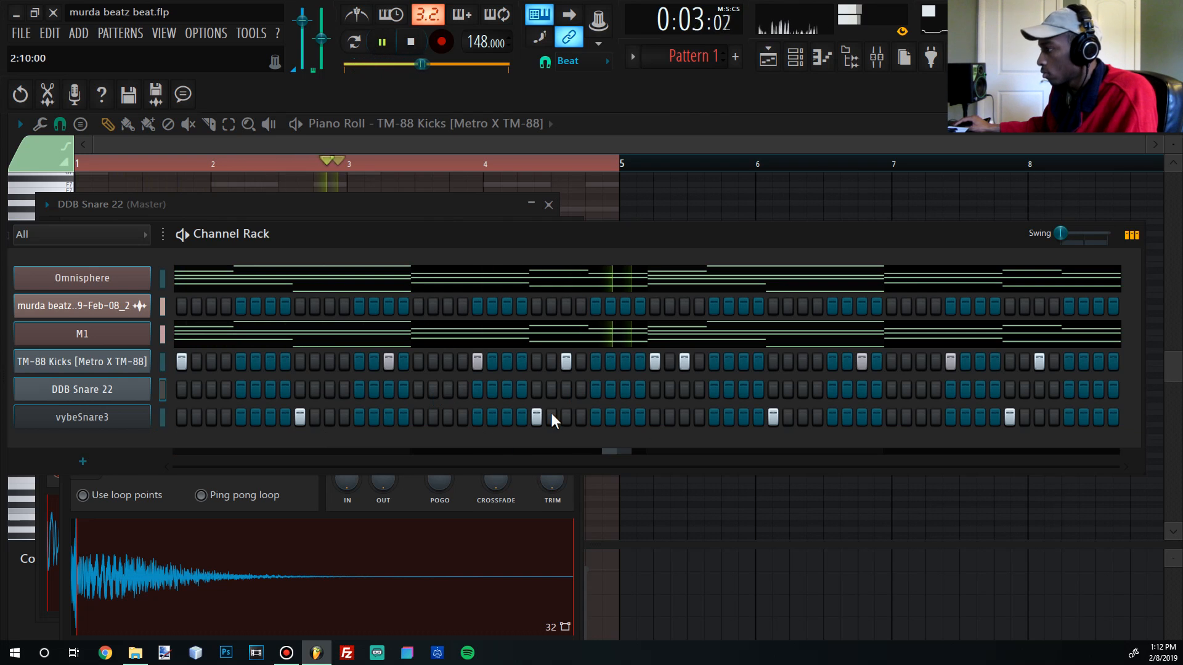
- Try accent hits of DDB Snare 22 around steps 15 and 19 and open its sampler settings
right_click(415, 387)
key(space)
click(393, 386)
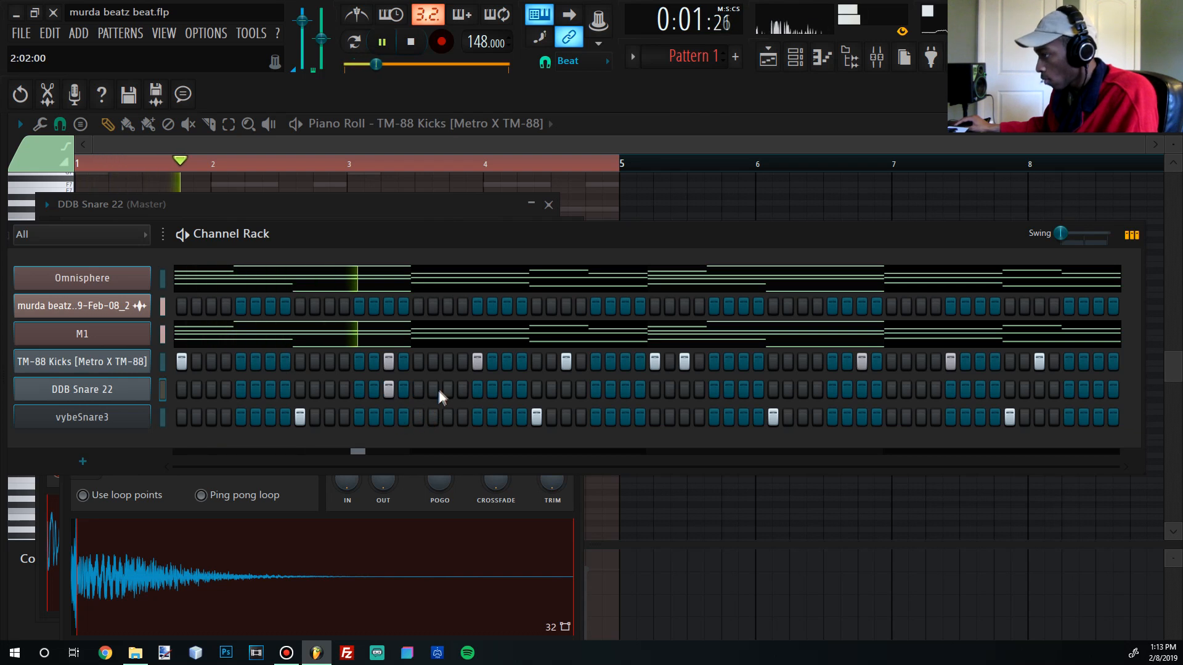
click(443, 387)
key(space)
click(86, 389)
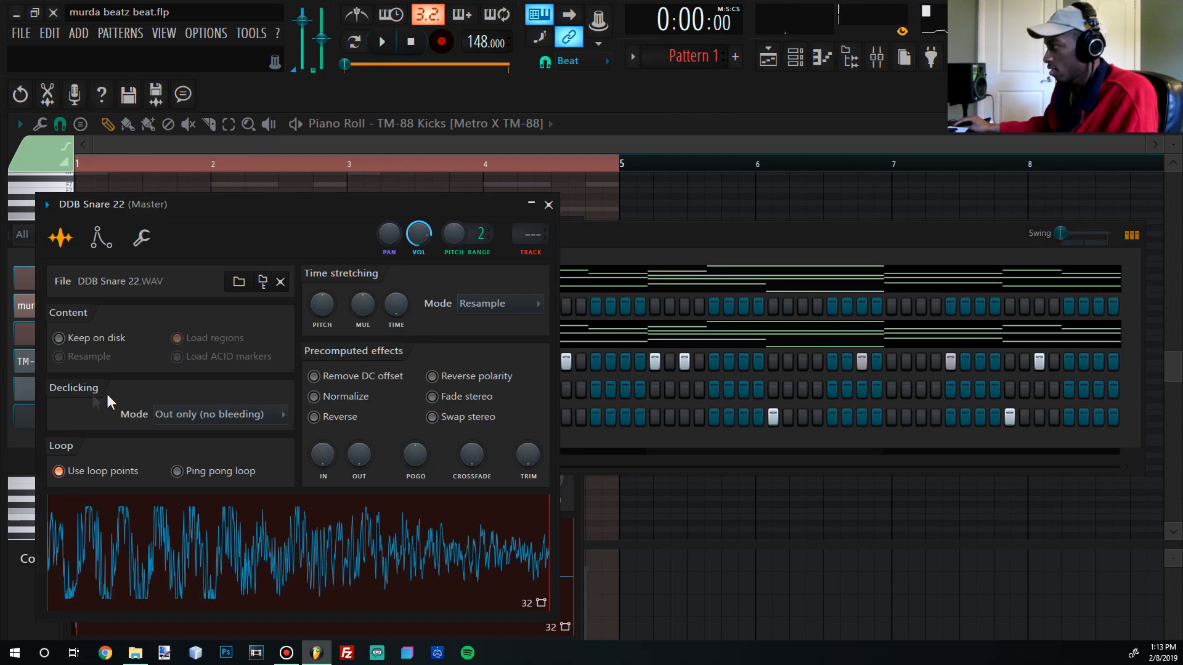
- Place DDB Snare 22 hits on steps 9 and 25 and play the pattern
click(626, 236)
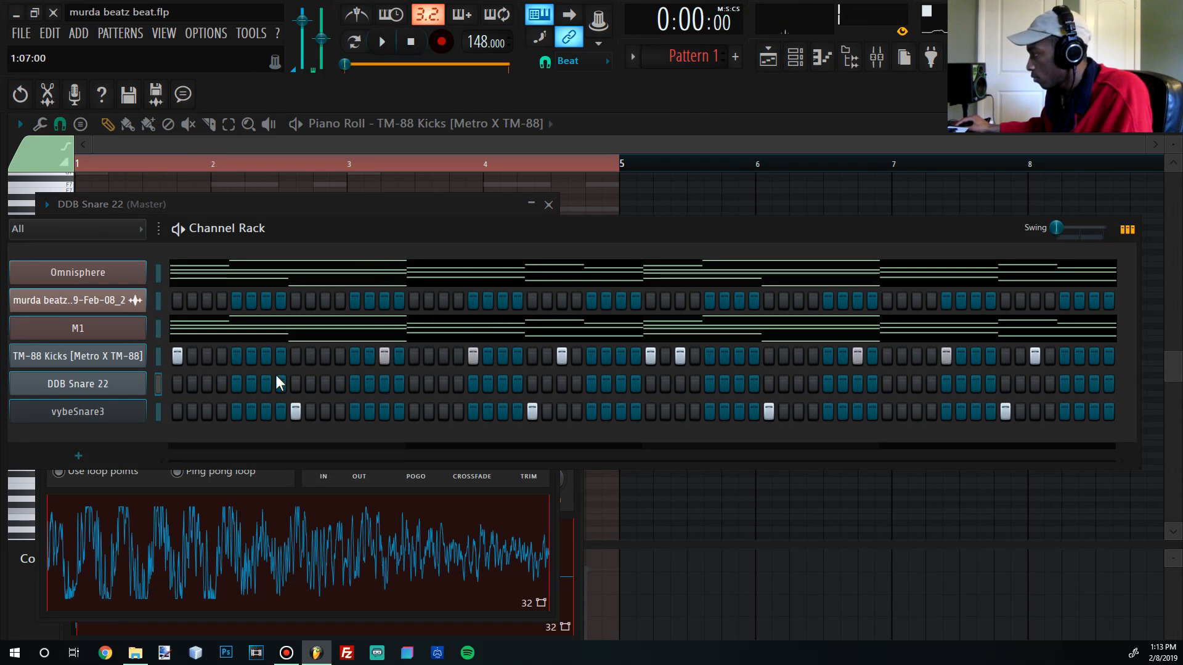
click(532, 384)
click(769, 383)
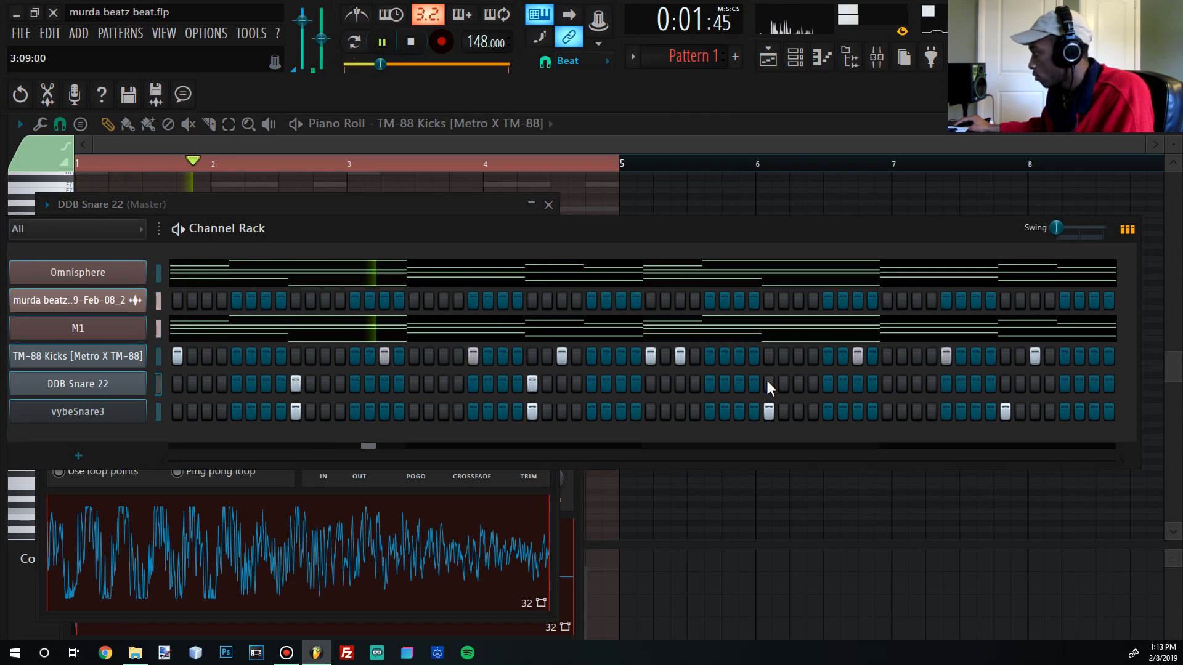
key(space)
- Move the vybeSnare3 hits to steps 15, 19, 47 and 51, and add DDB Snare 22 on steps 41 and 57
click(532, 411)
key(space)
click(296, 411)
click(385, 411)
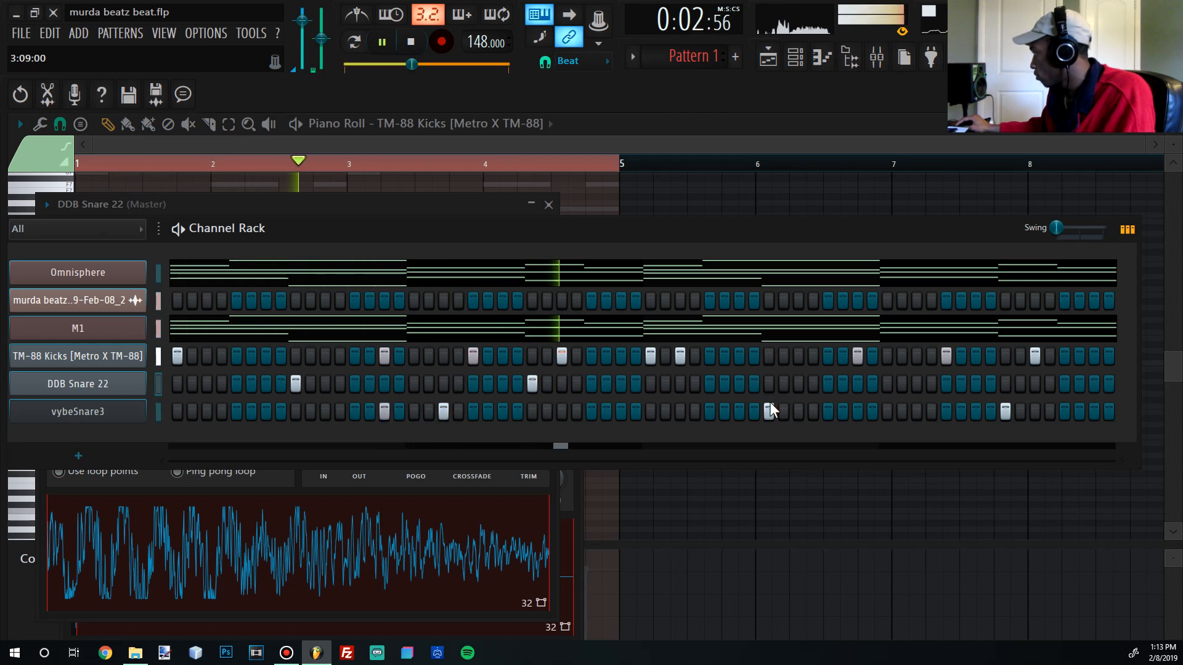
click(1005, 411)
click(1006, 383)
key(space)
click(857, 411)
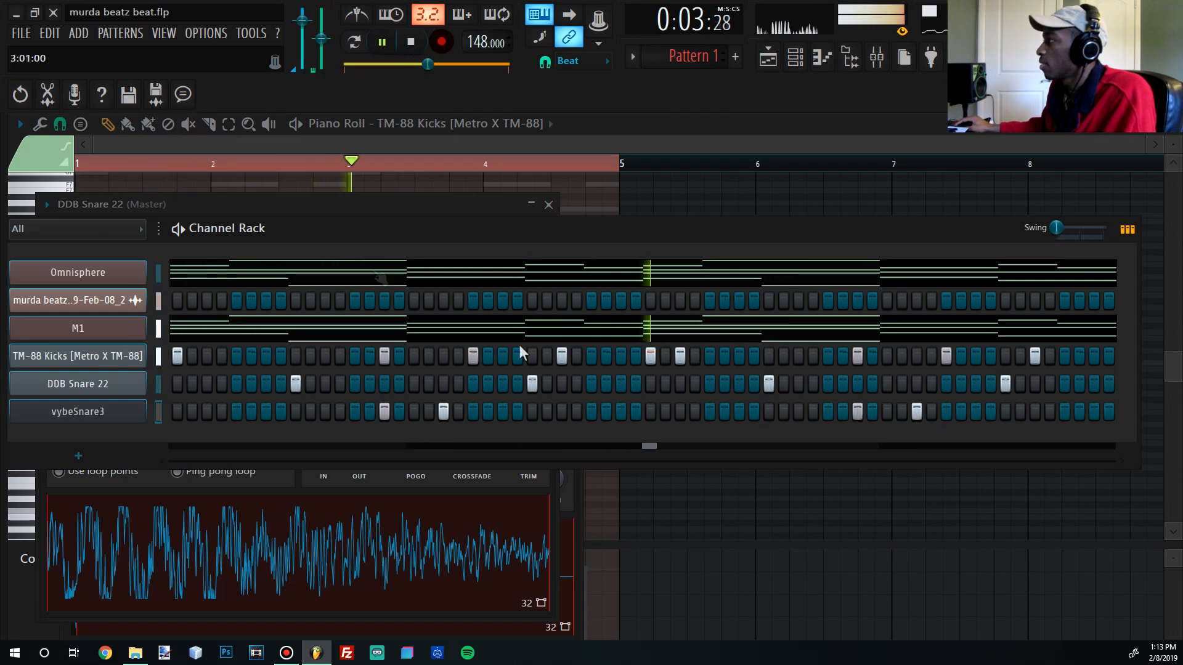
- Set the project tempo to 154 BPM and play back the pattern
key(space)
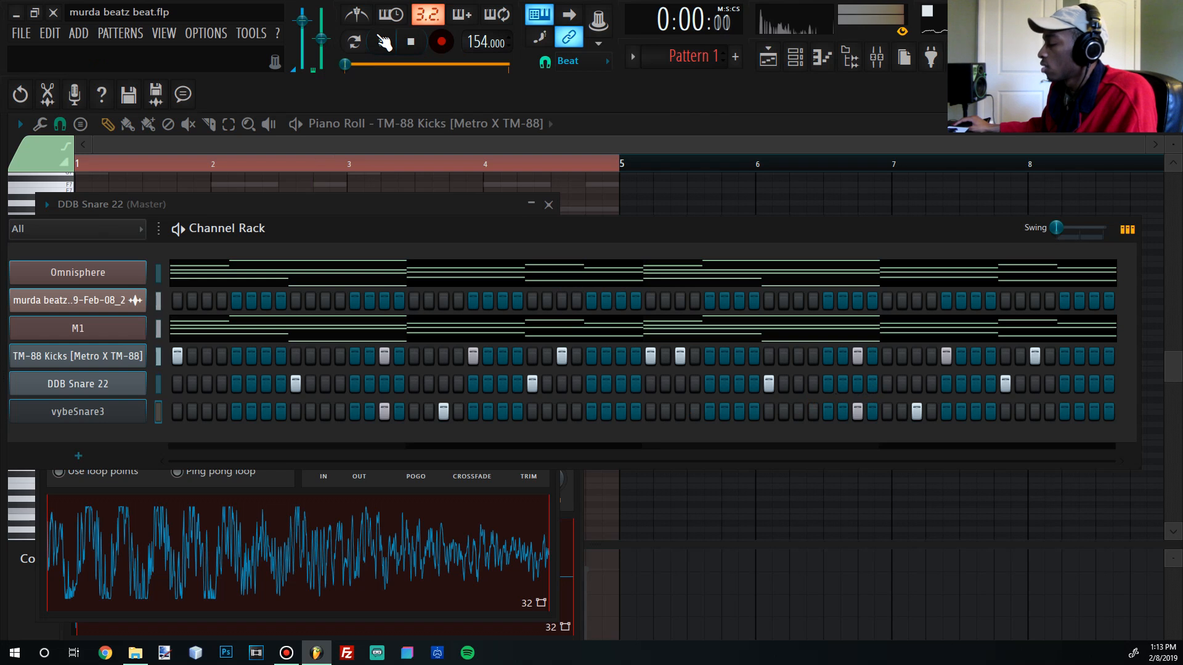
click(383, 42)
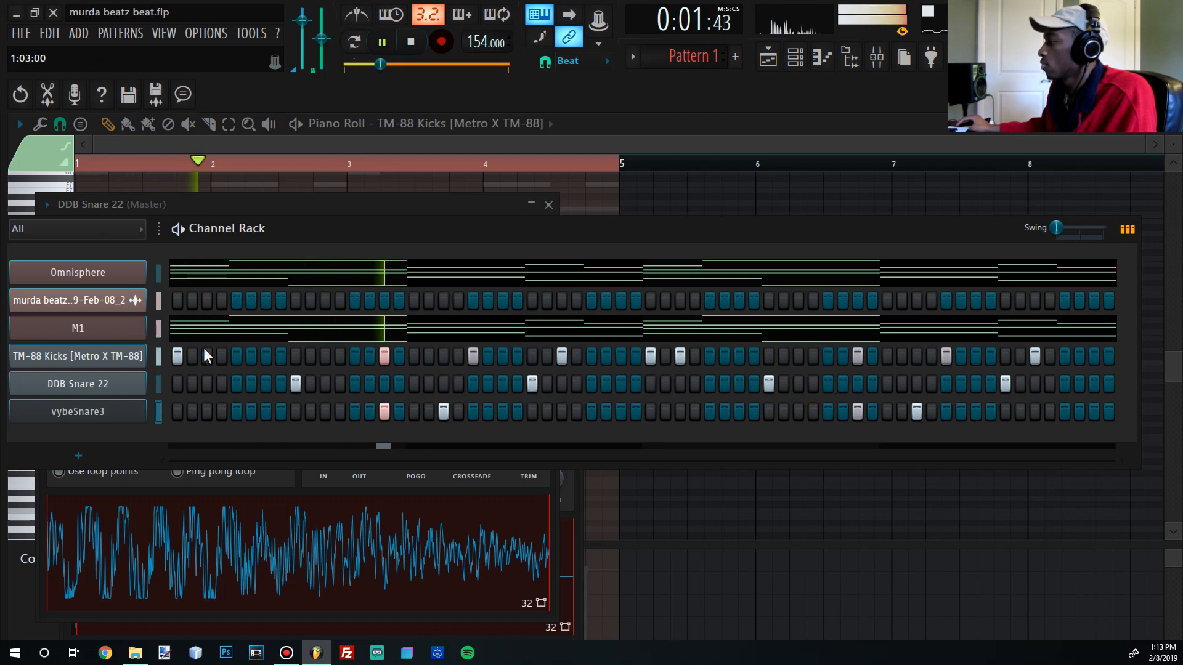
click(409, 44)
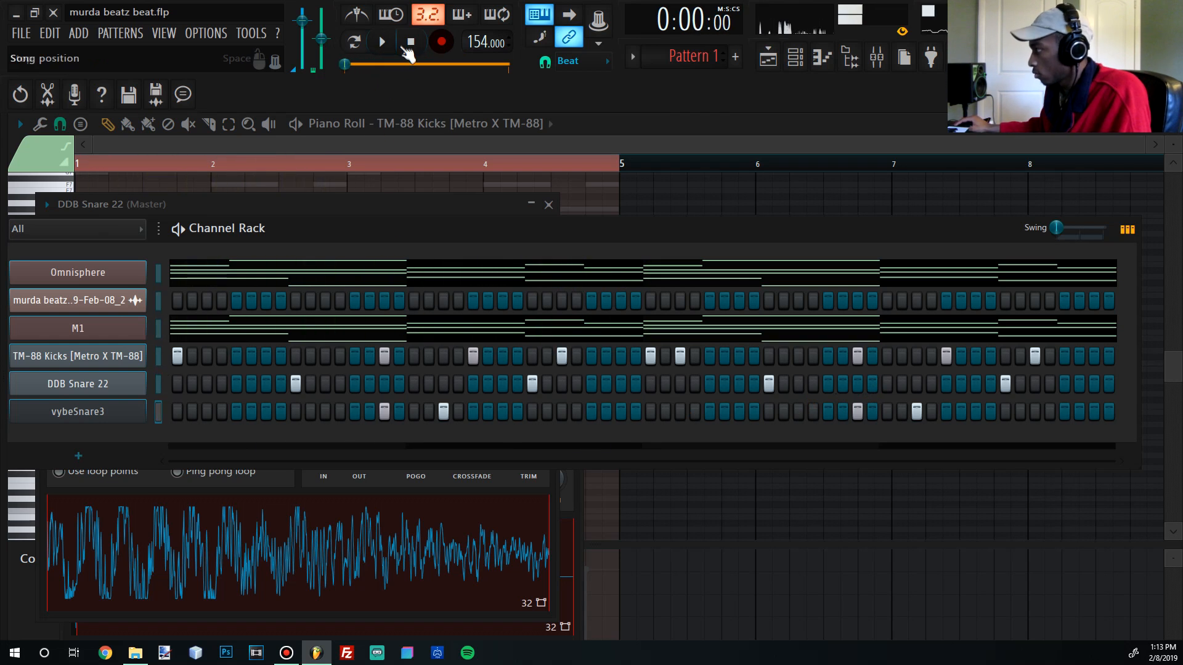
key(space)
- Clear the piano roll's time selection, stop playback and reposition the channel rack window
click(503, 166)
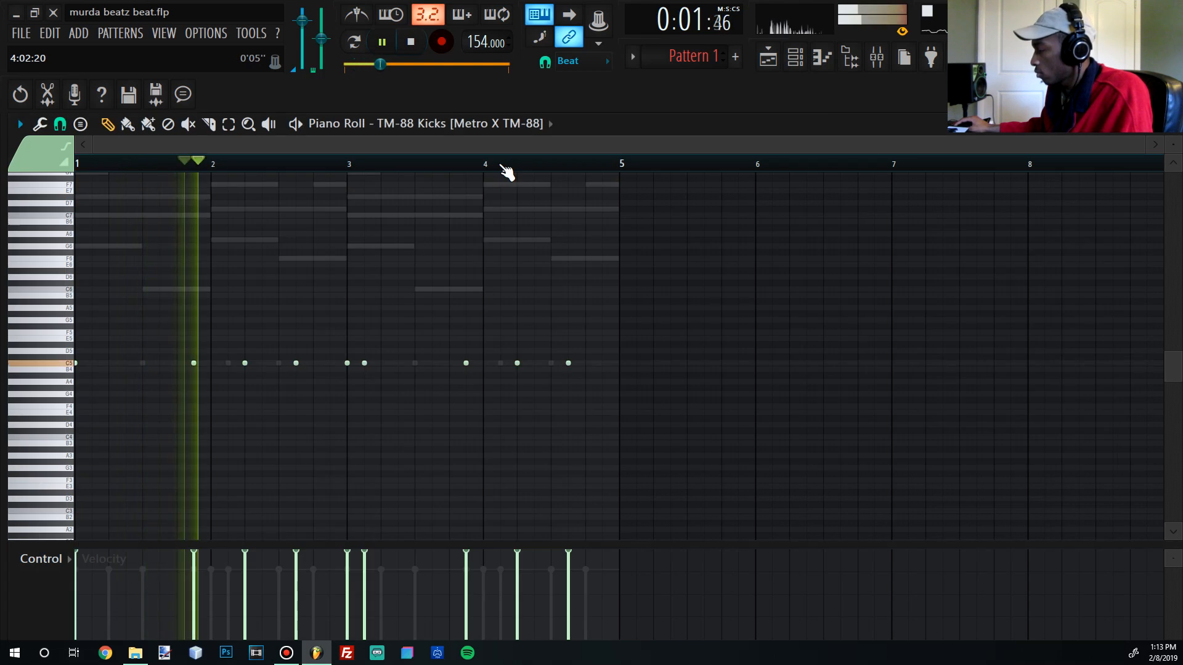
click(795, 57)
key(space)
drag(370, 224, 549, 192)
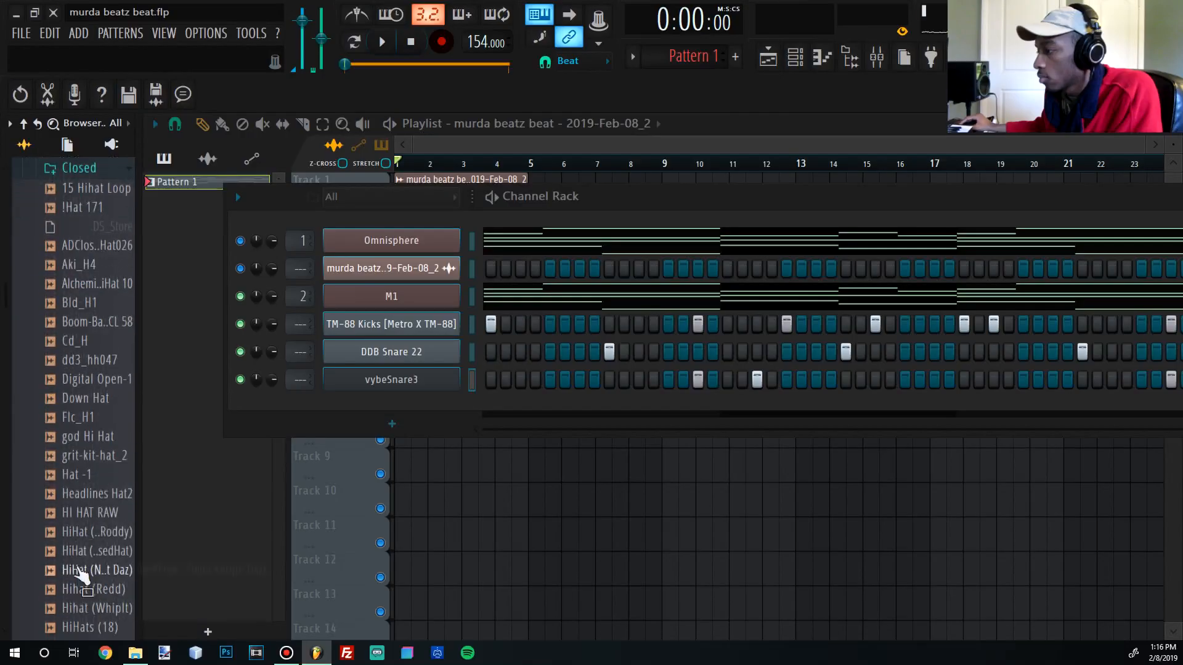
- Audition the closed hi-hat samples in the browser and add MetroBoominHat as a new channel below vybeSnare3
drag(85, 494, 271, 364)
key(Up)
key(Up)
key(Up)
key(Up)
key(Up)
key(Up)
key(Down)
key(Down)
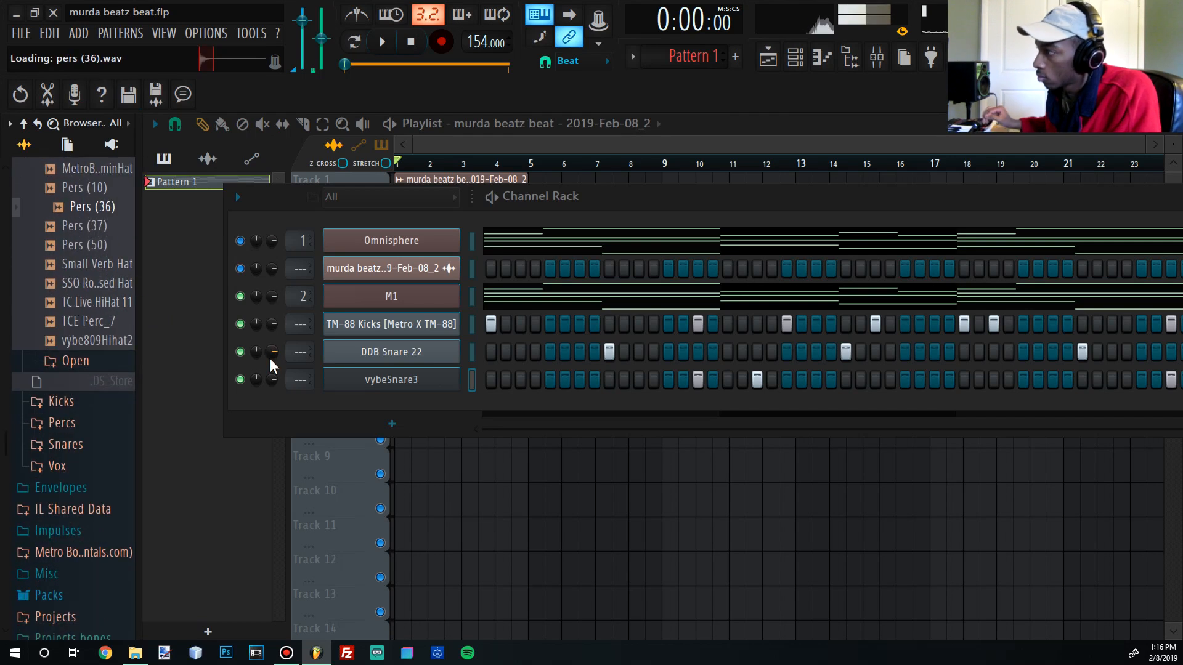
key(Up)
key(Up)
key(Up)
key(Down)
drag(102, 186, 437, 404)
- Fill every 2 steps of the MetroBoominHat channel and play the pattern
right_click(439, 406)
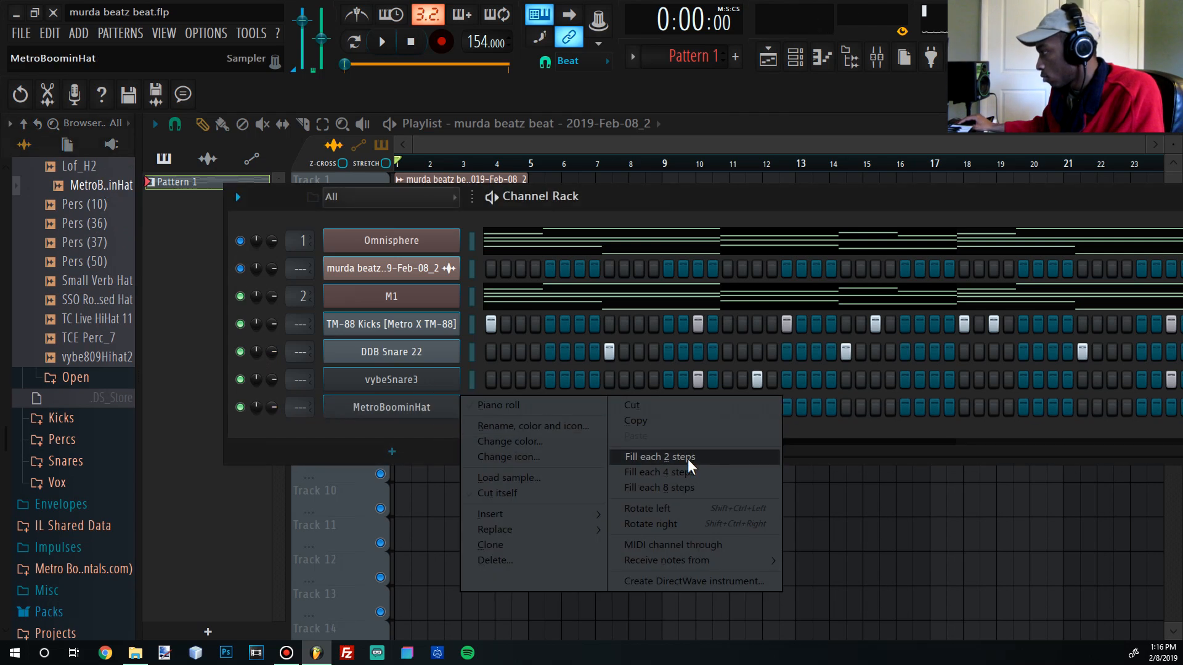
click(661, 454)
key(space)
click(417, 407)
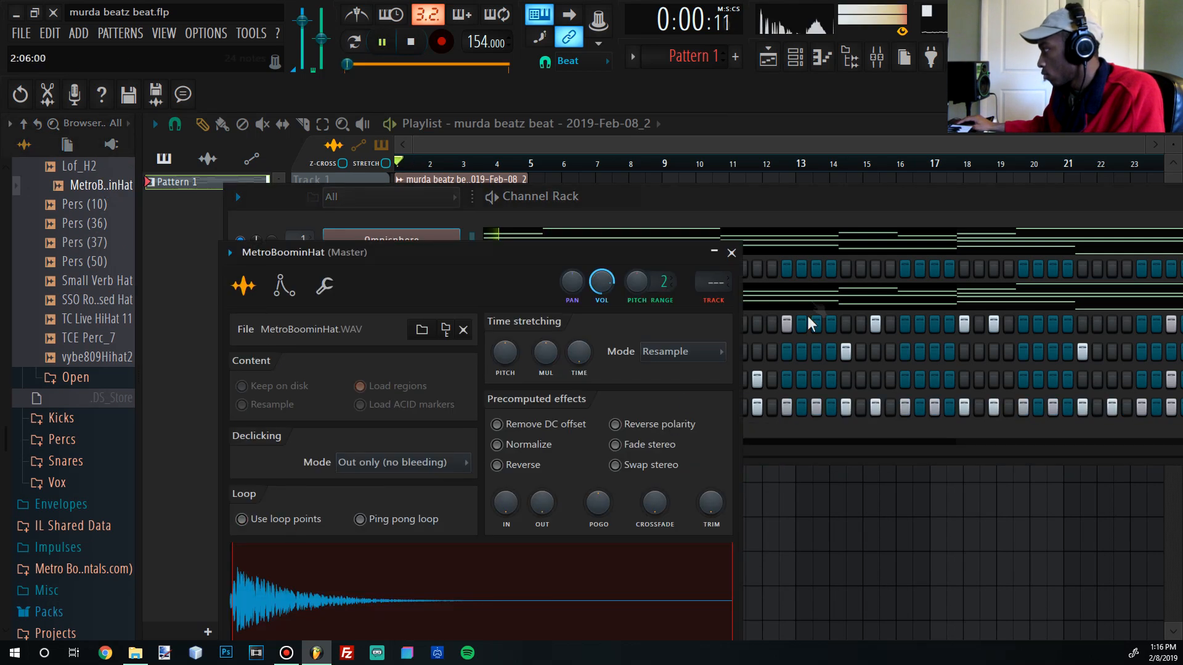
click(770, 200)
- Transpose the MetroBoominHat notes down to G#4 in the piano roll and apply quick legato to all of them
right_click(434, 411)
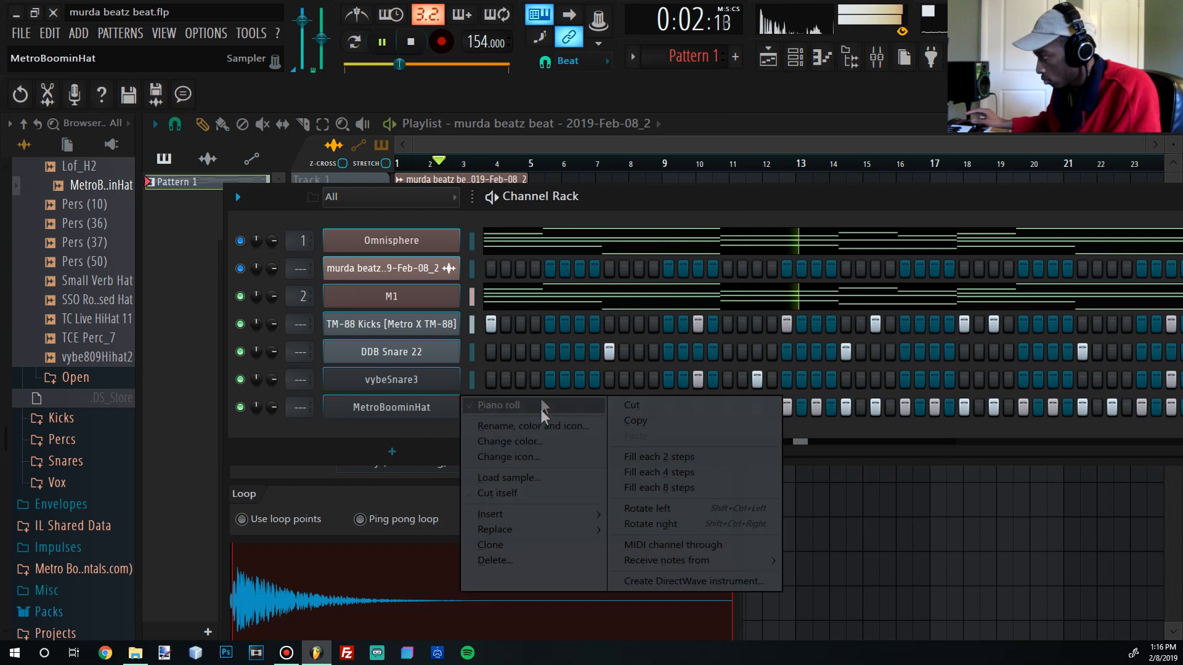
click(536, 406)
key(shift+Down)
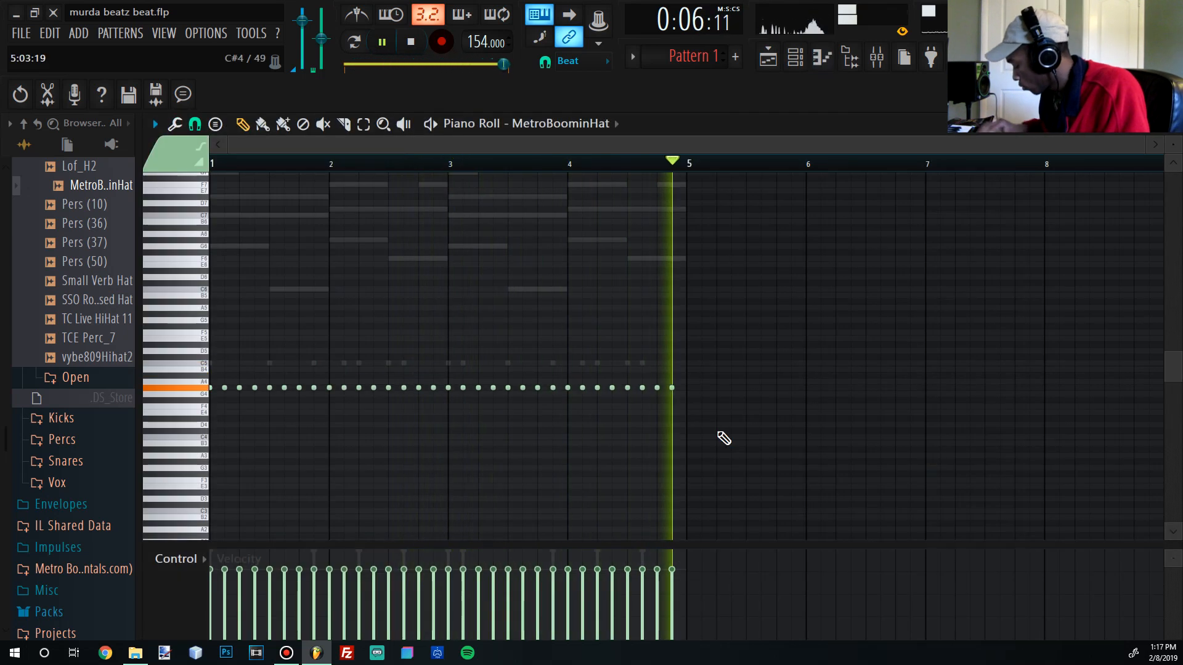
key(ctrl+a)
key(ctrl+l)
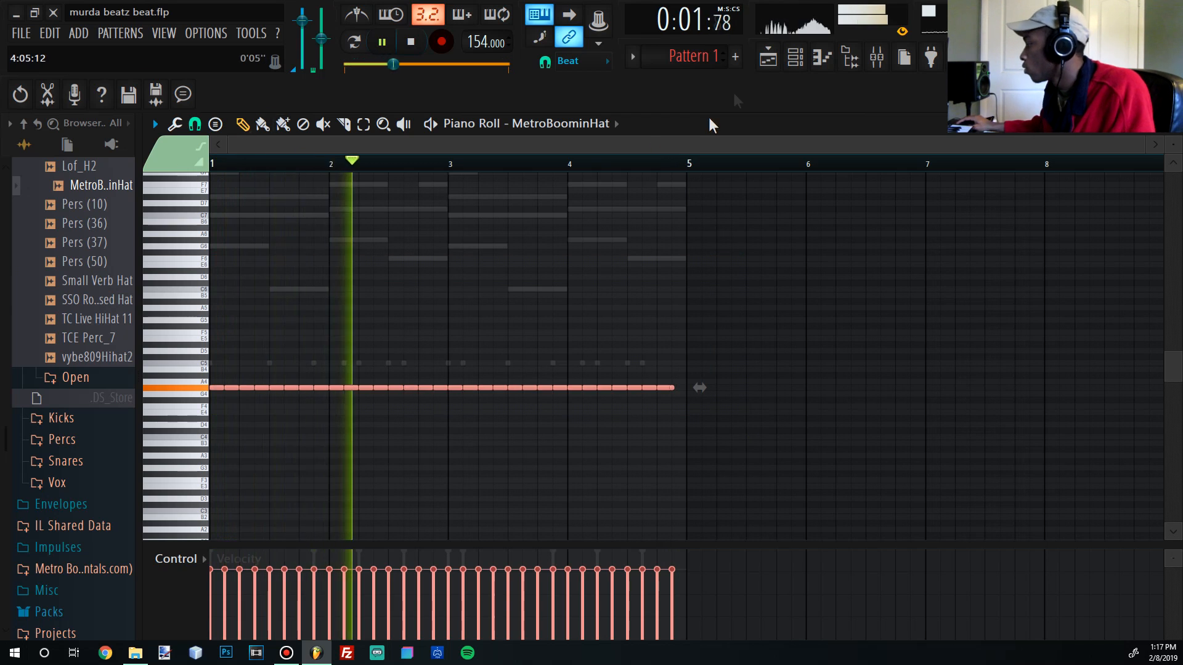
- Raise the mixer insert 2 fader to about 75% (-5.9 dB)
click(795, 57)
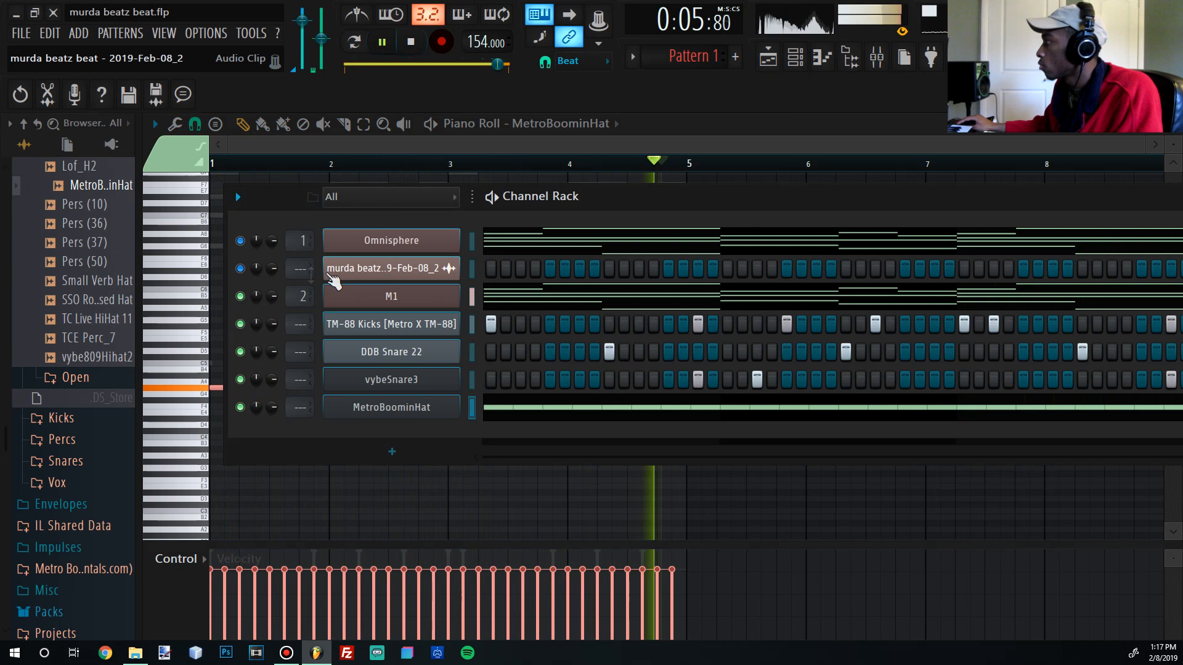
click(877, 58)
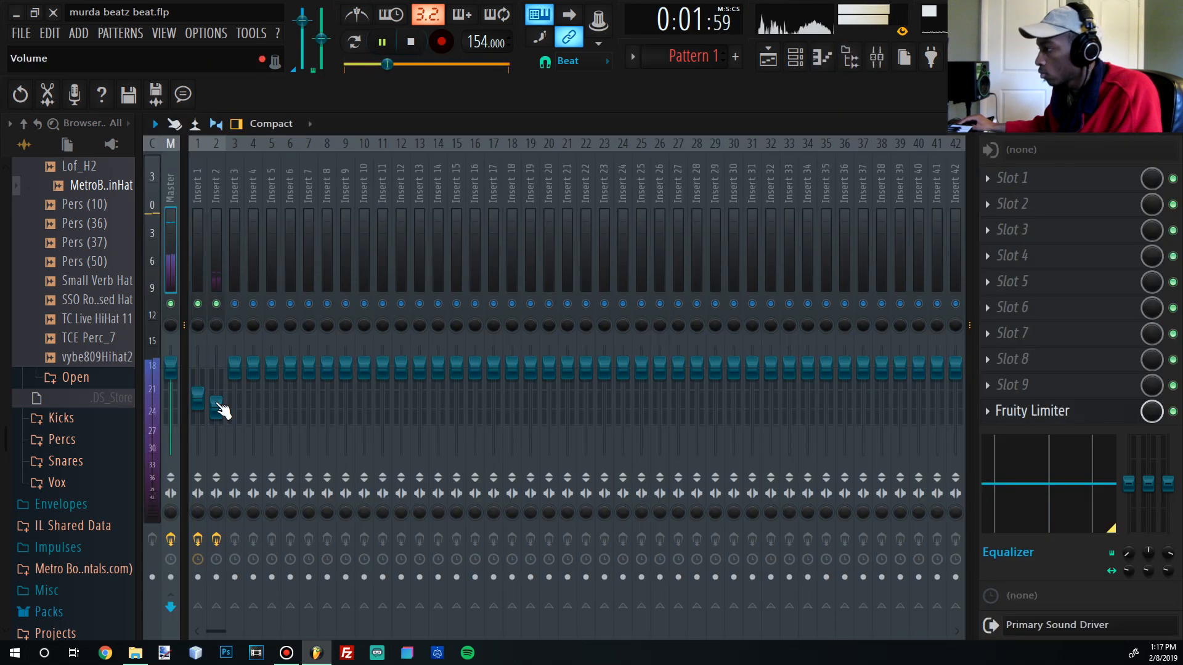
drag(222, 411, 222, 381)
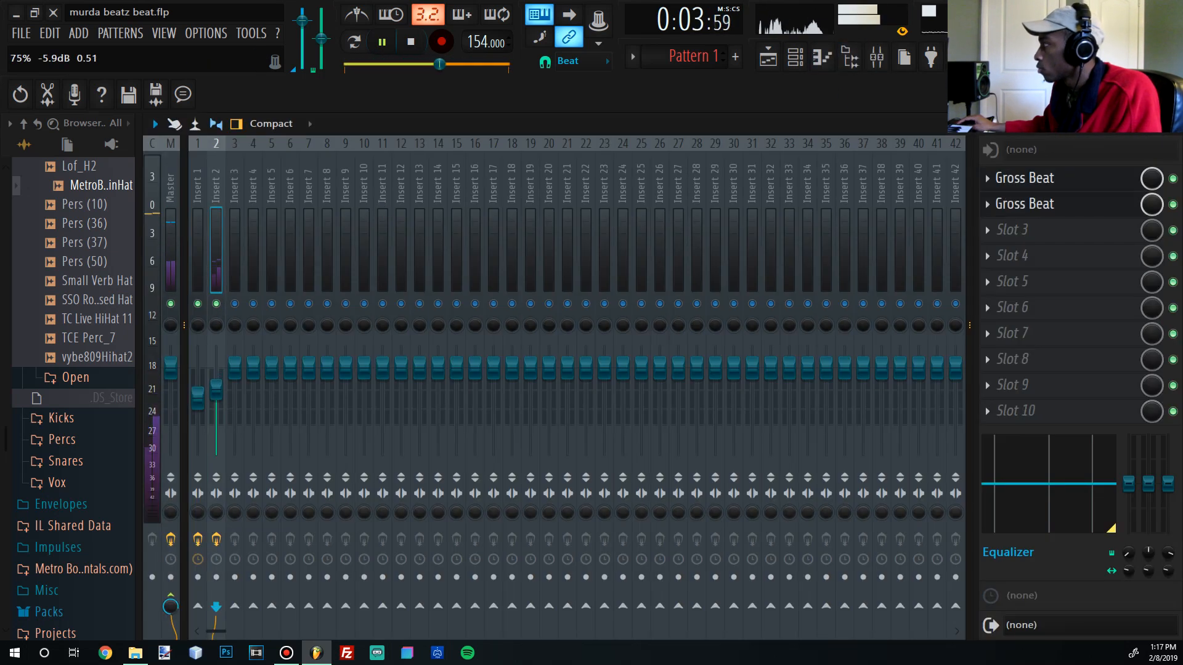
- Mute the Omnisphere channel and unmute the murda beatz audio channel in the channel rack, restarting playback to check
click(803, 60)
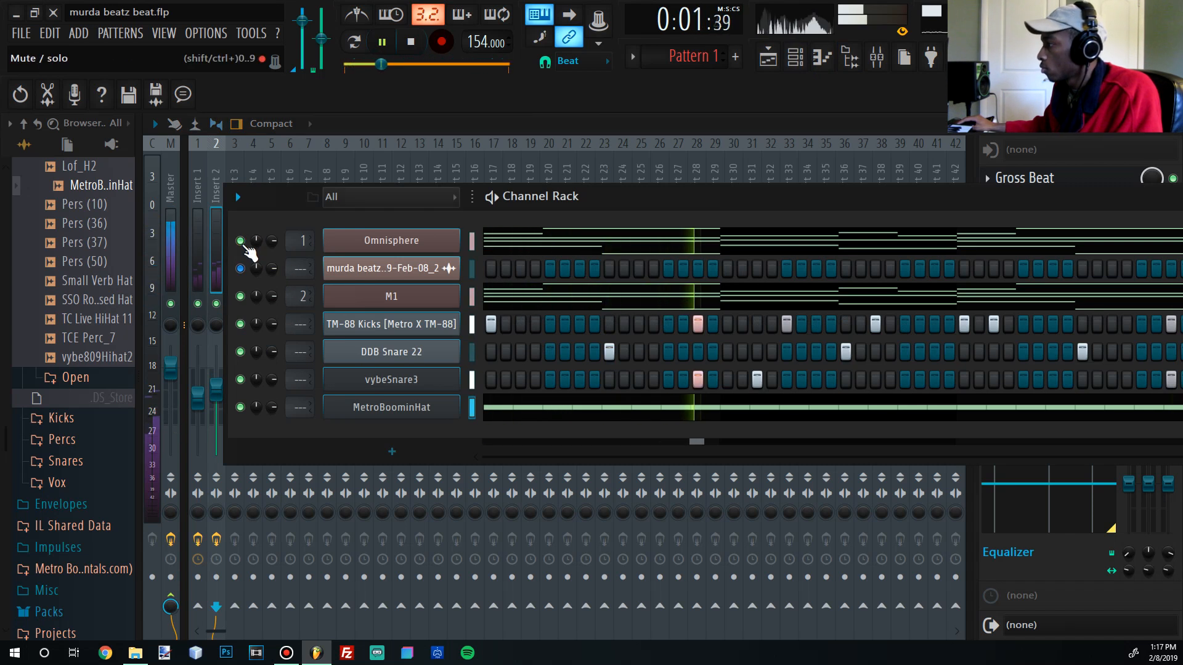
key(space)
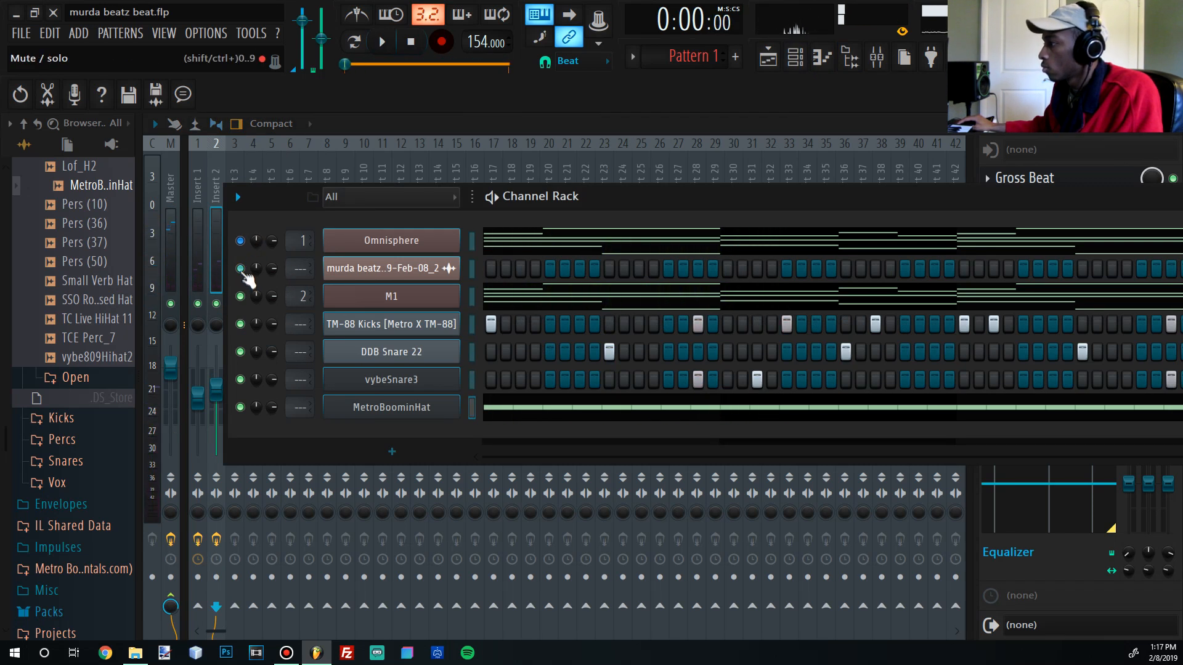
key(space)
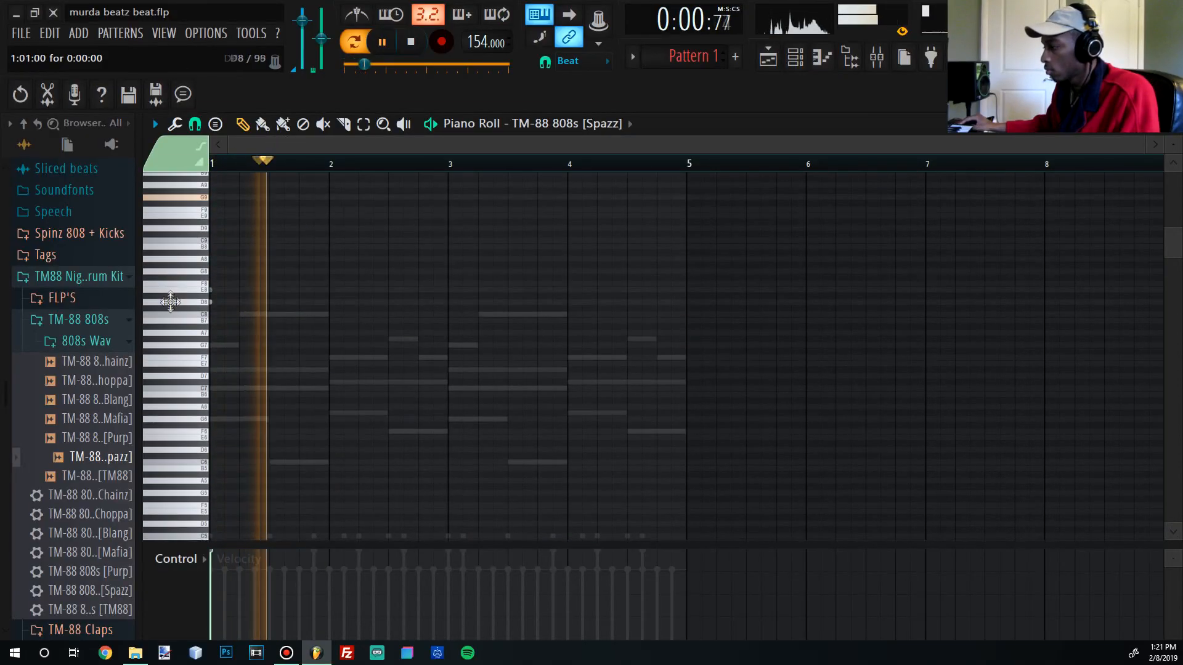
- Place the first TM-88 808s [Spazz] note on G7 at the start of bar 1, checking its pitch during playback
key(space)
click(158, 315)
drag(152, 344, 220, 343)
key(space)
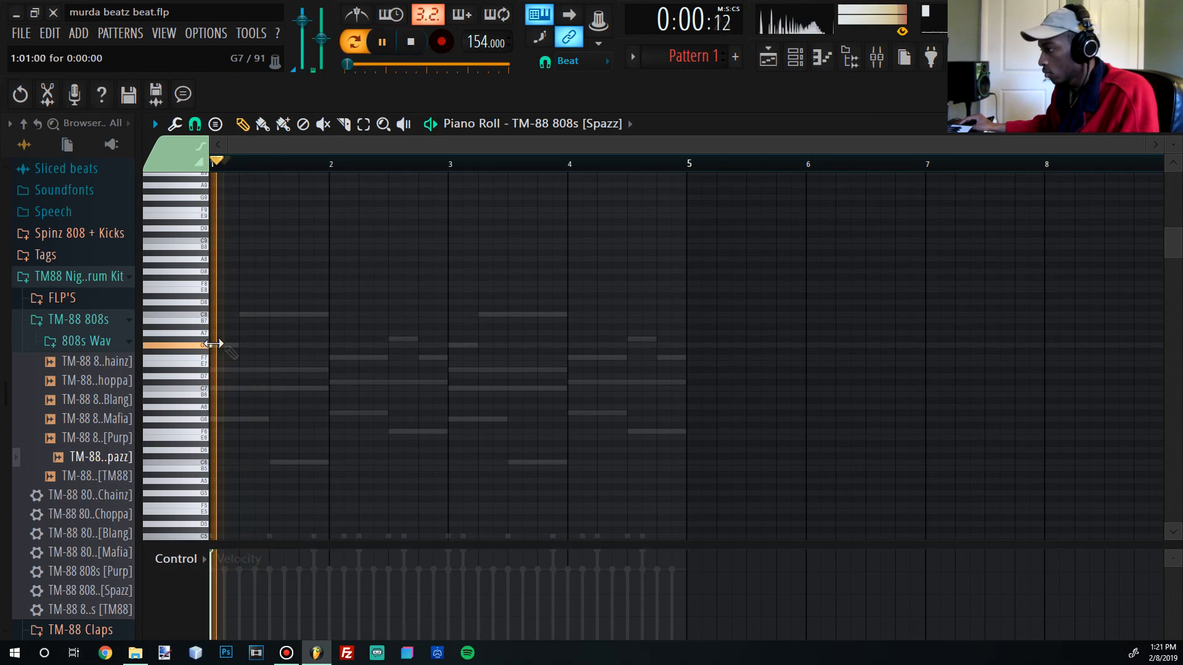
key(space)
key(space)
key(space)
key(space)
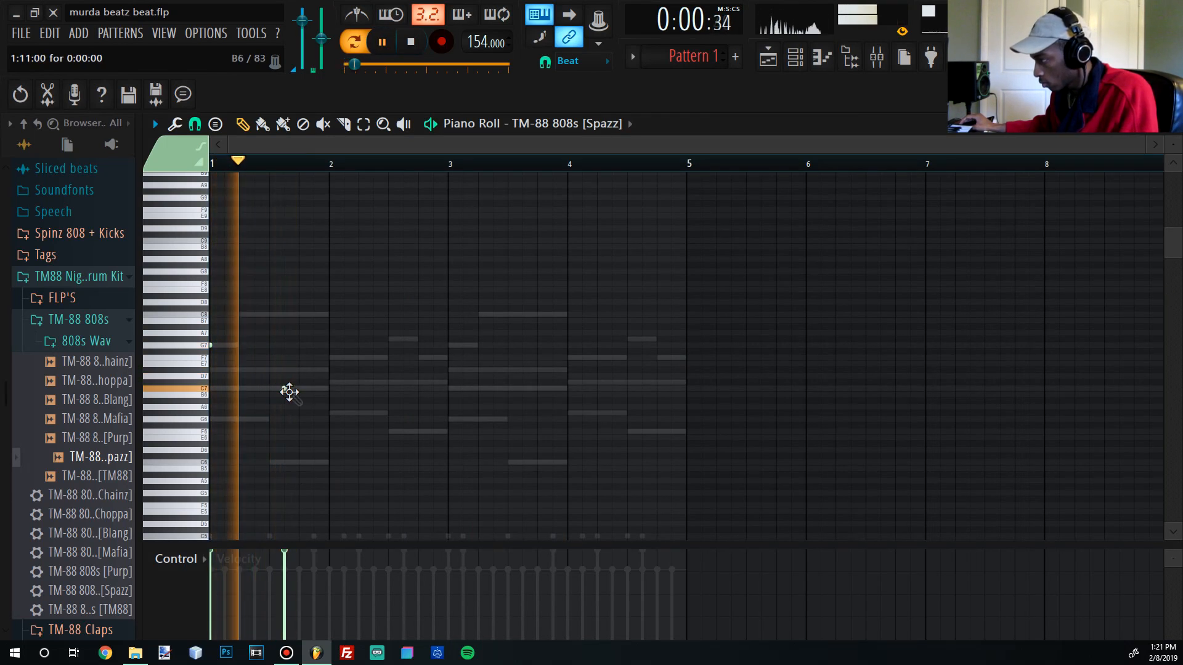
- Add C7 808 notes at bar 1 step 13 and bar 2 step 5
key(space)
scroll(283, 394, up, 4)
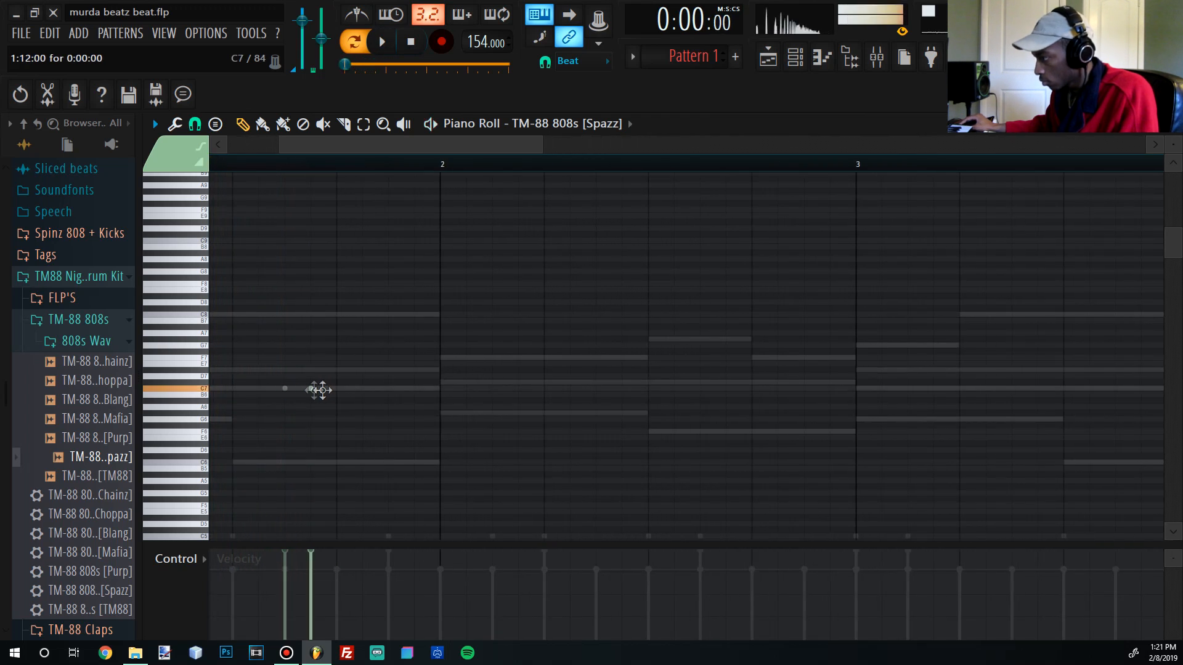
key(space)
click(440, 388)
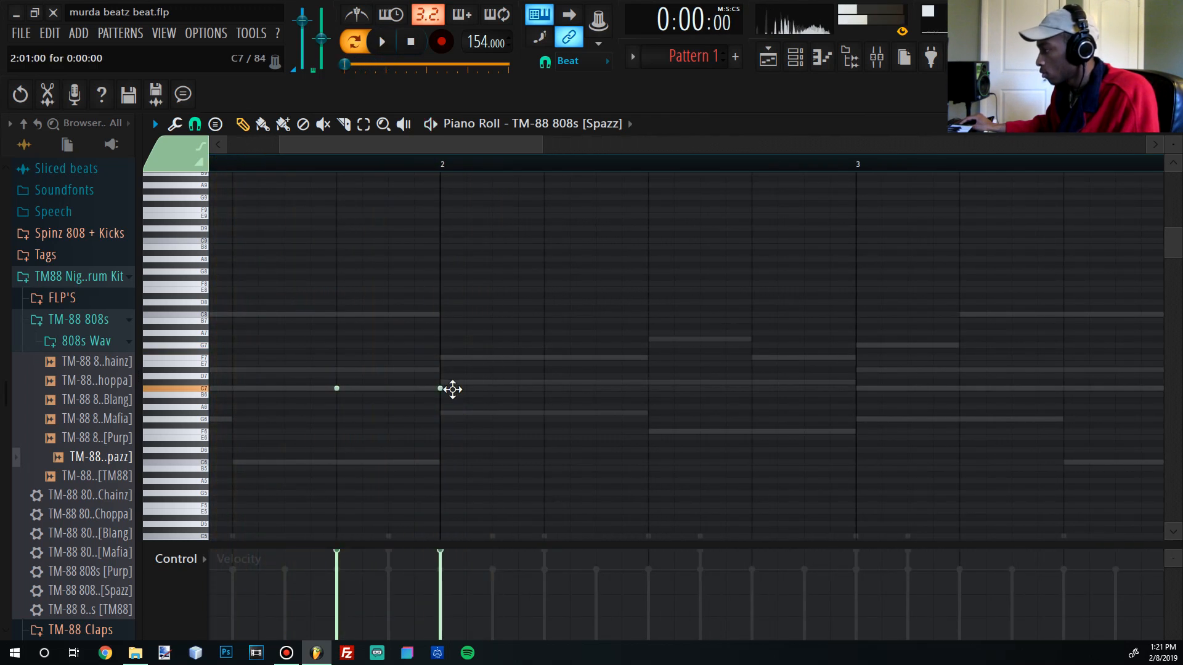
scroll(541, 394, down, 3)
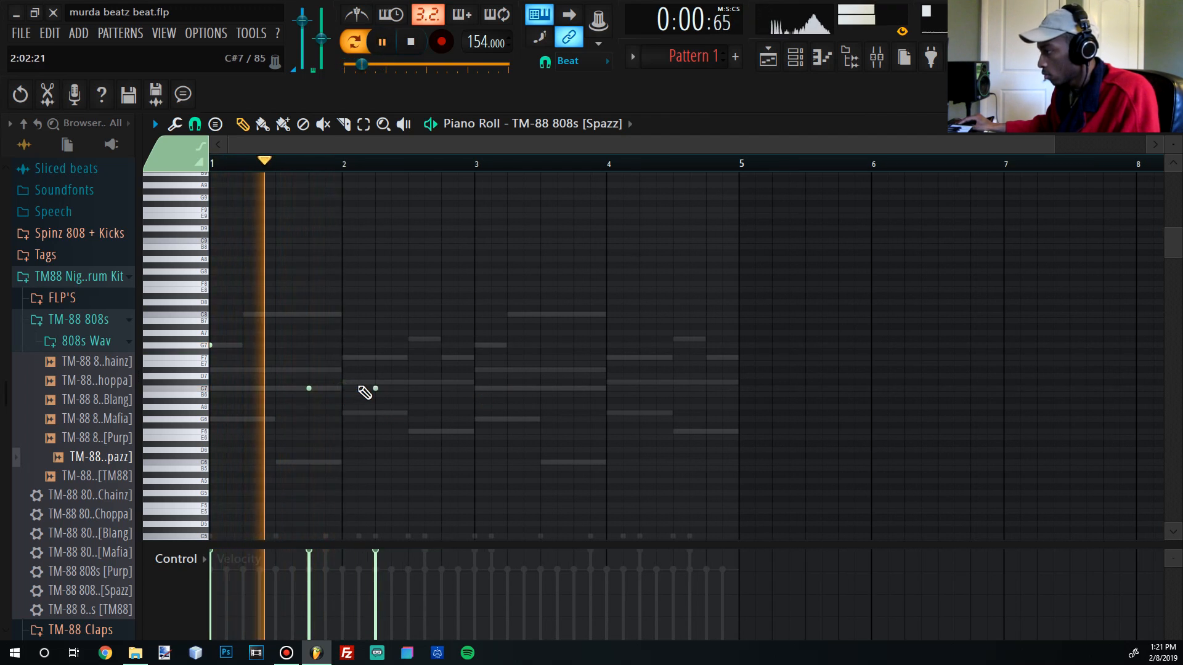
- Add 808 notes on G#7 at bar 2 step 11 and on G7 at the start of bar 3, checking against playback
click(416, 390)
key(space)
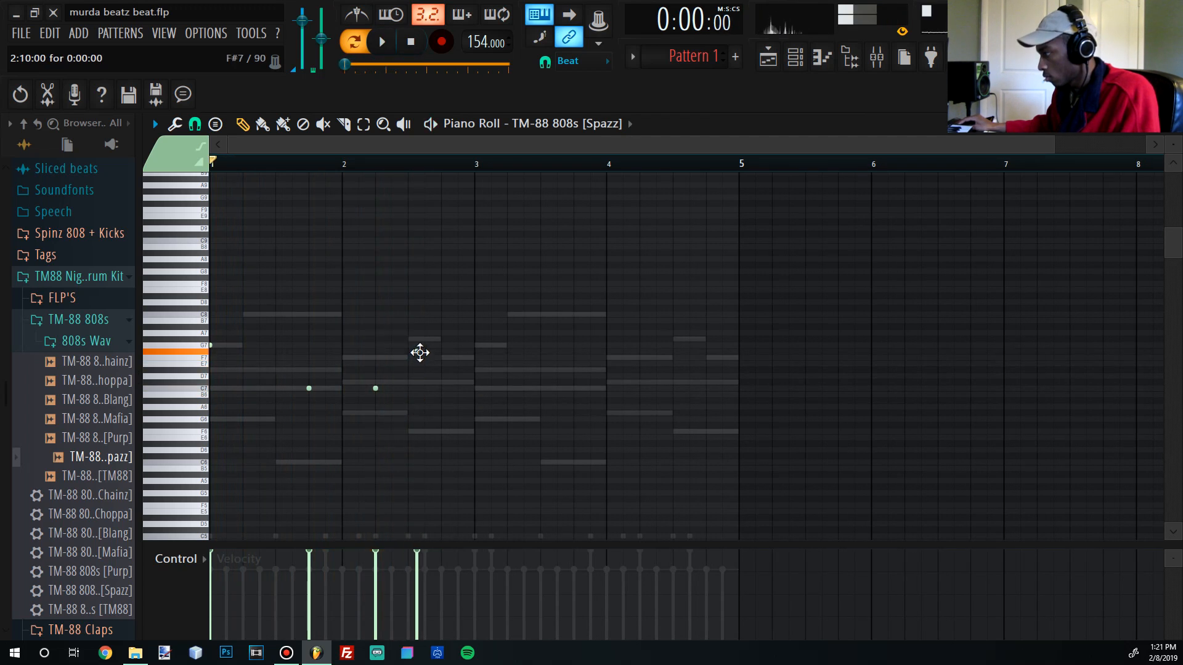
key(space)
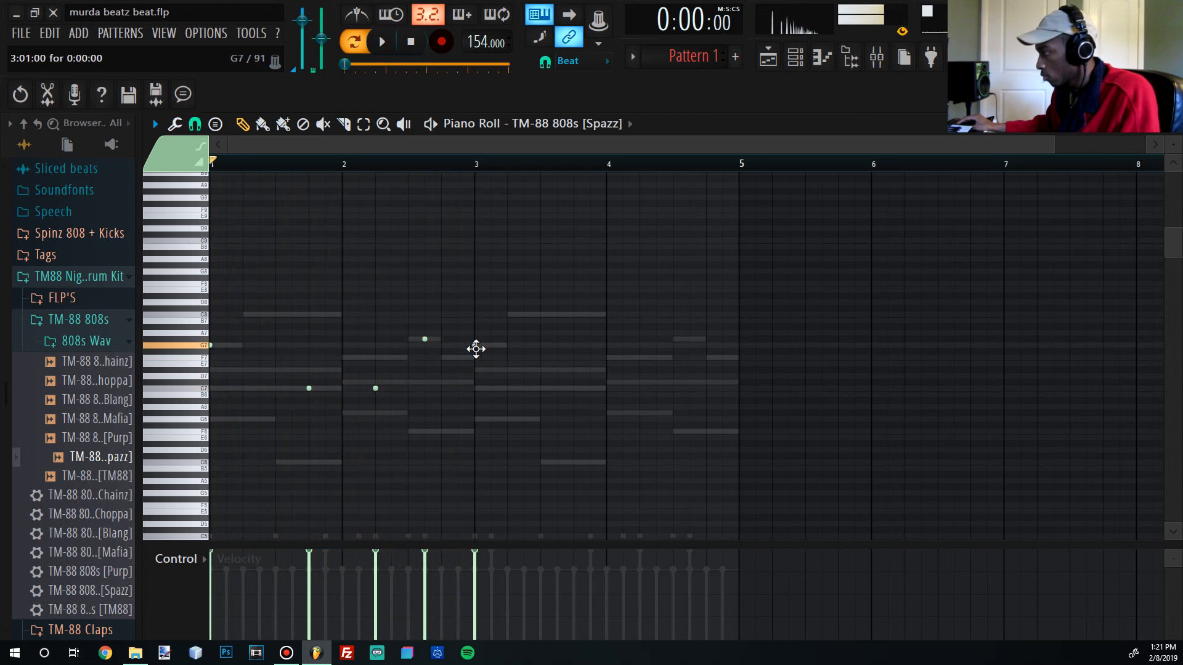
key(space)
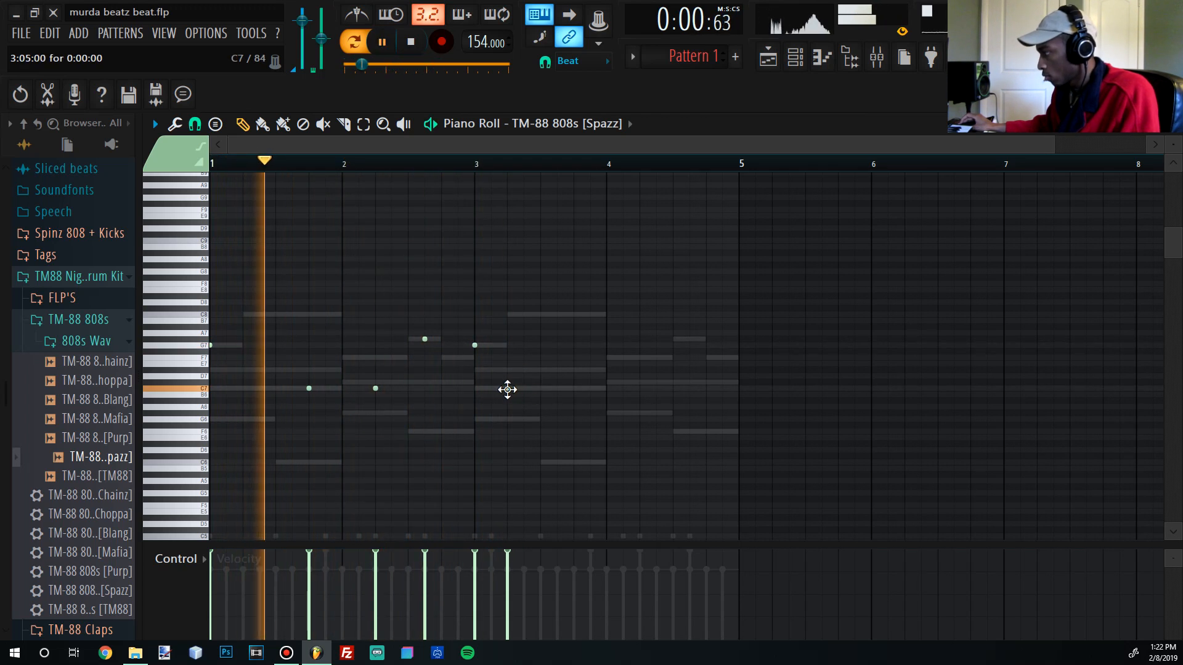
- Place C7 808 notes in bar 3 at steps 3, 11 and 13
scroll(509, 389, up, 3)
drag(507, 389, 477, 390)
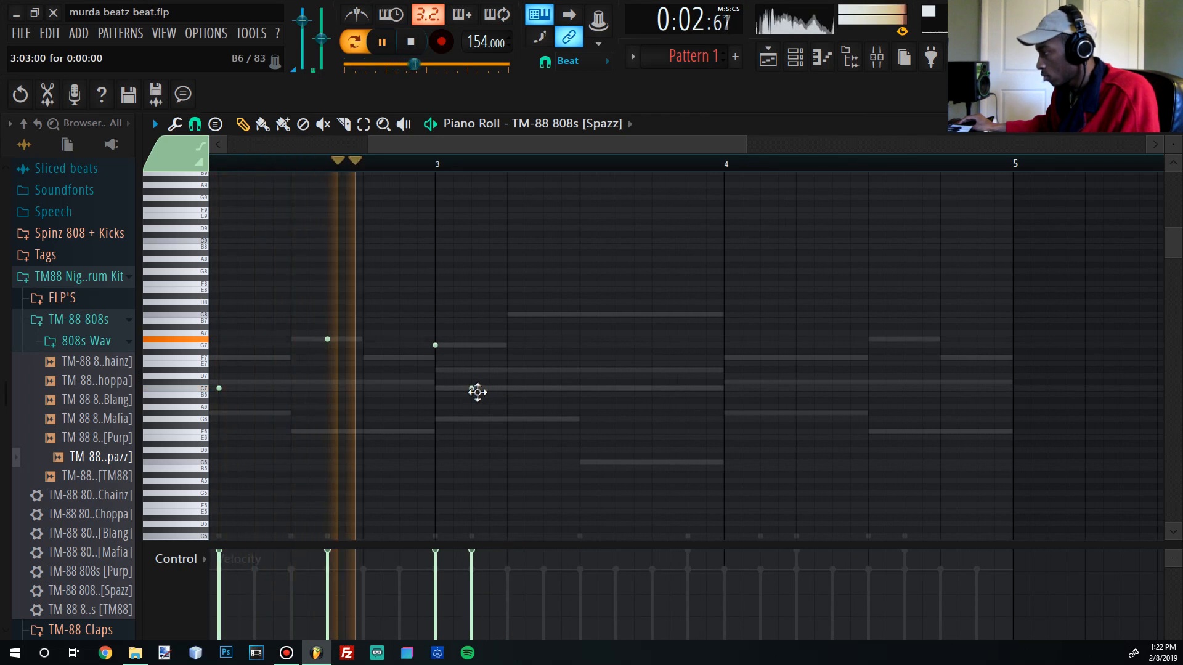
click(619, 388)
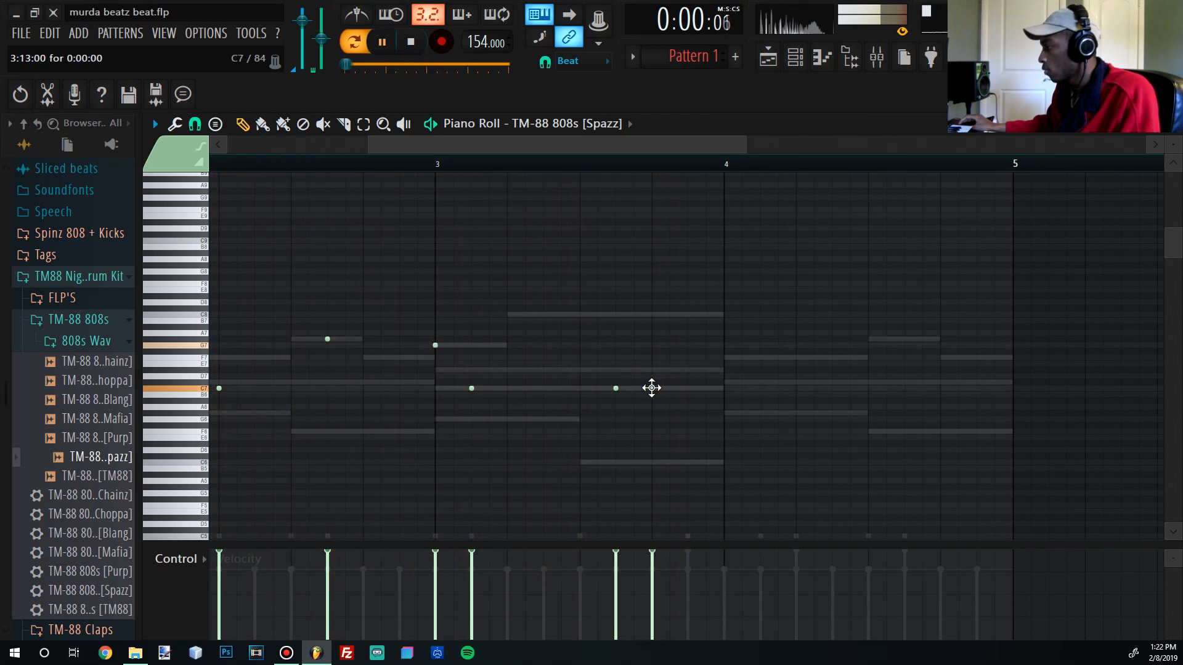
click(652, 387)
scroll(641, 389, down, 3)
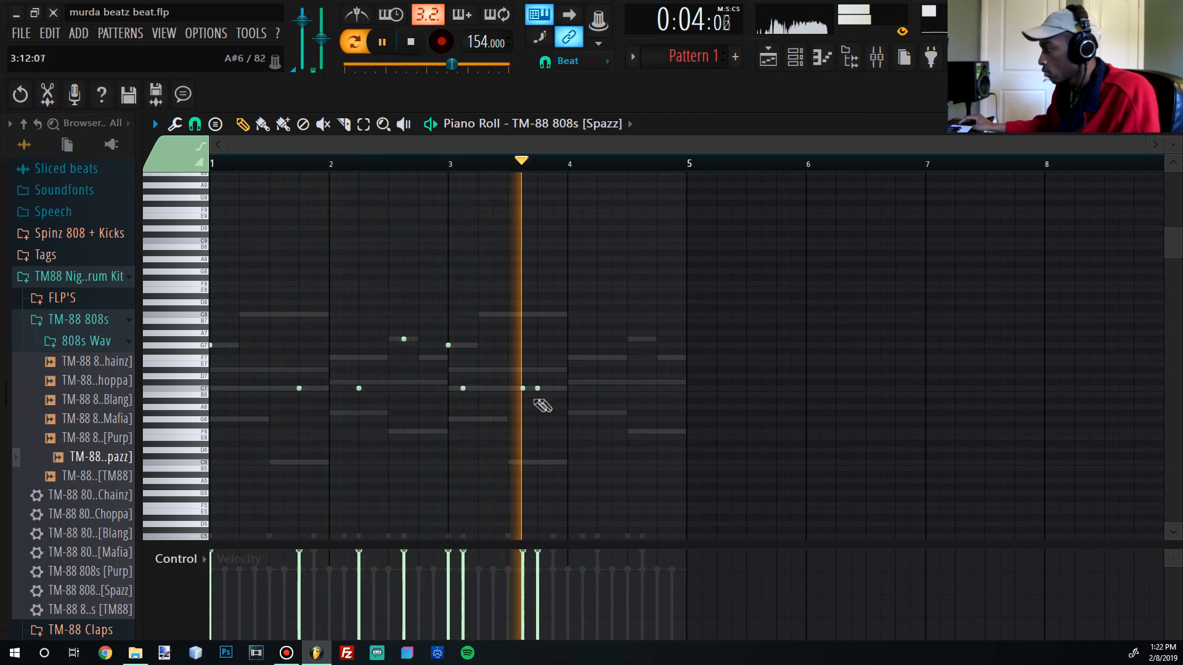
- Rearrange the closing 808 notes to C7 at bar 3 steps 13 and 15 and bar 4 step 5, plus C#7 at bar 4 step 11
key(space)
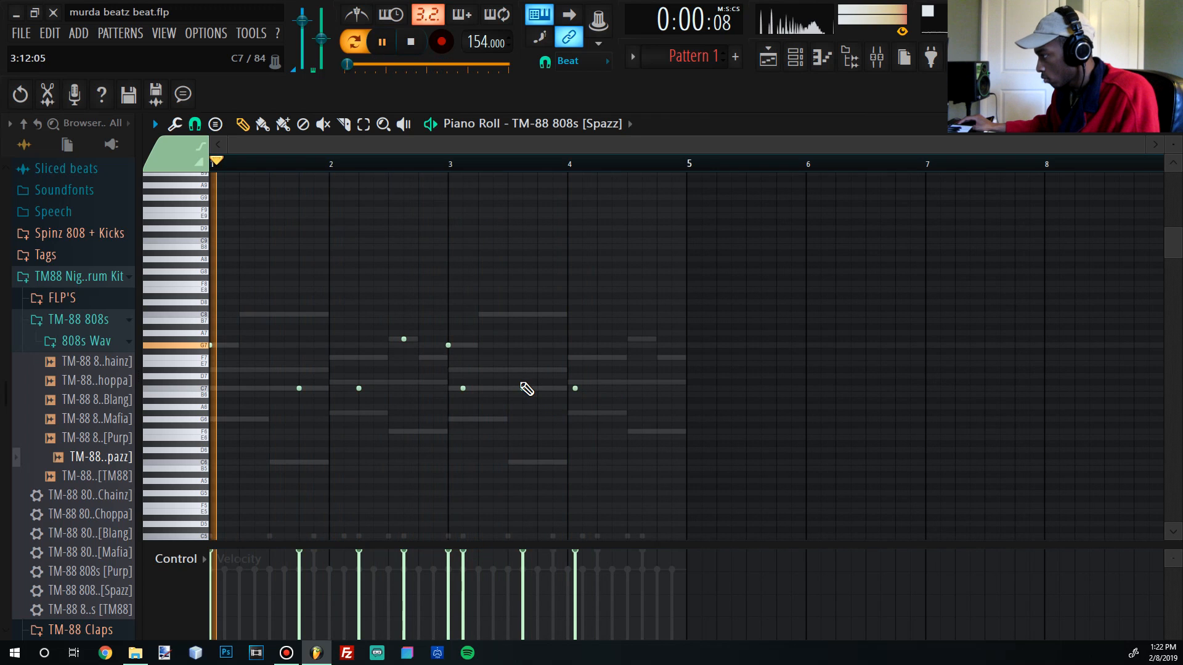
drag(581, 391, 568, 389)
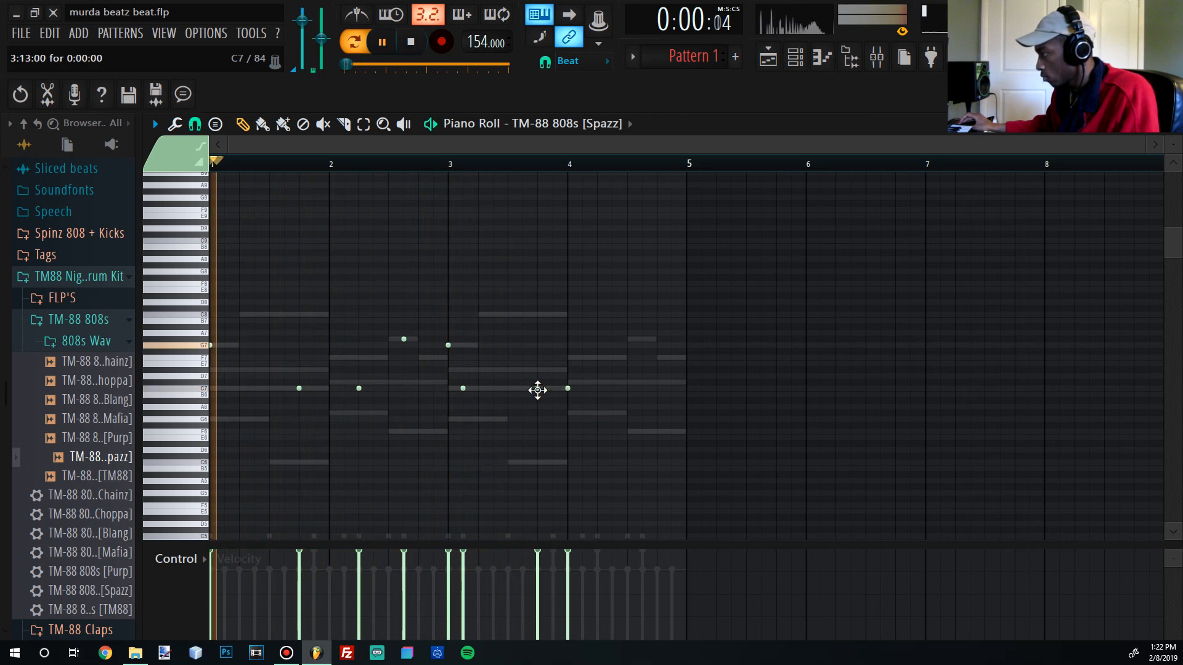
drag(567, 389, 626, 388)
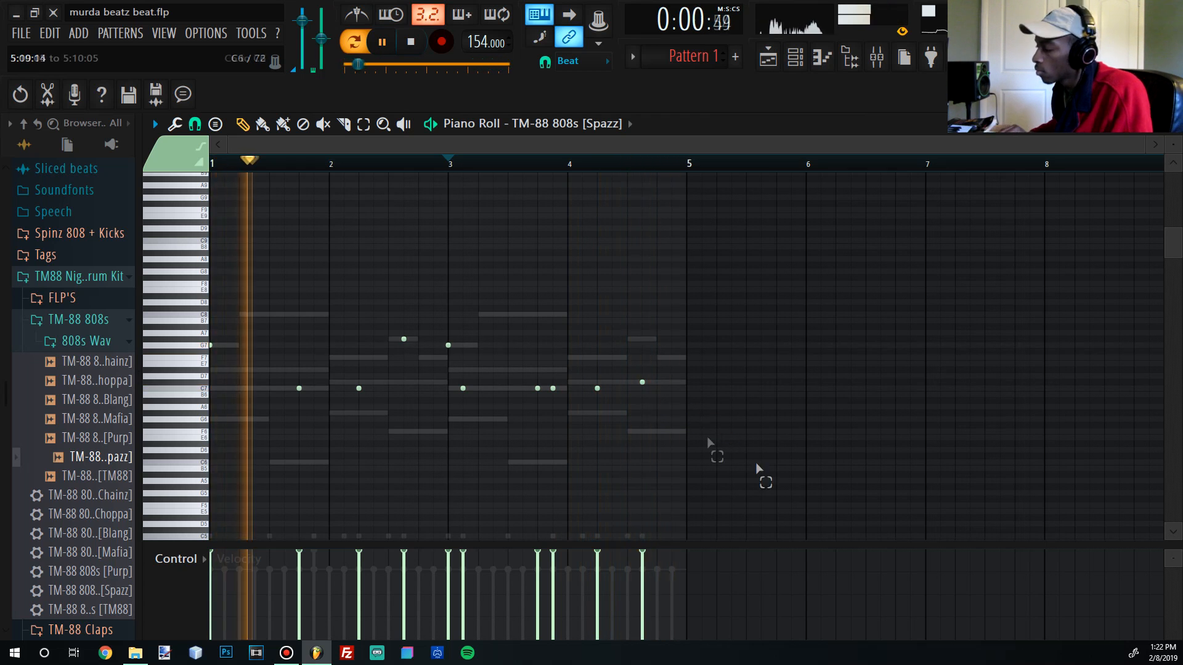
- Transpose all the 808 notes down two octaves
key(ctrl+a)
key(ctrl+Down)
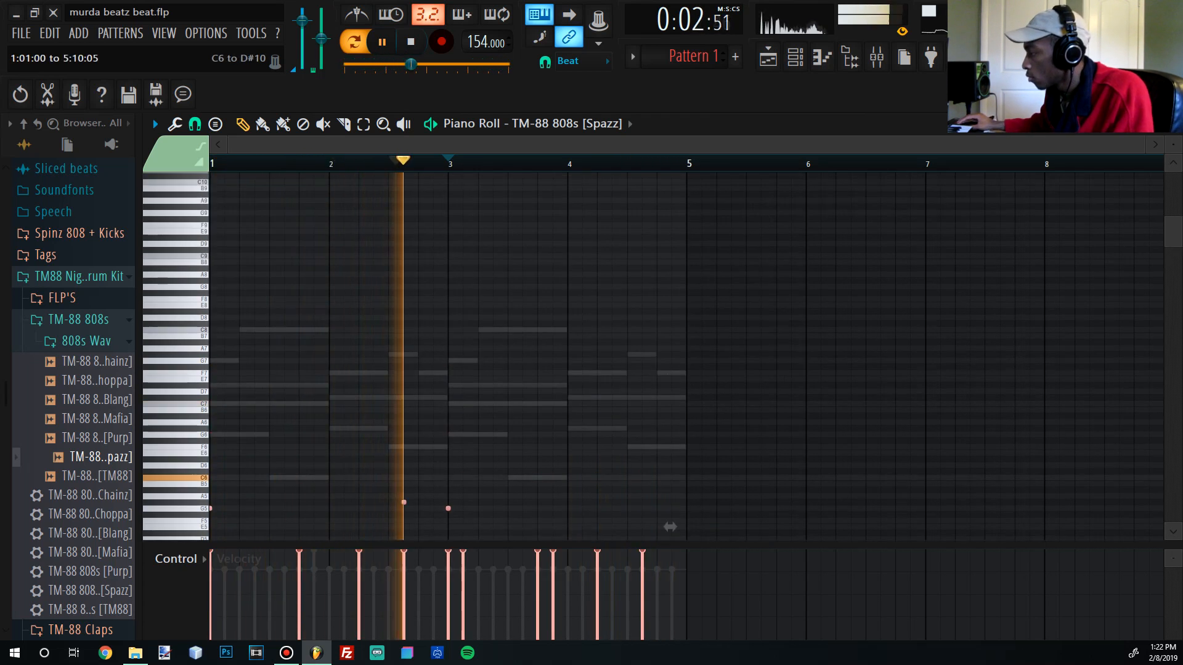